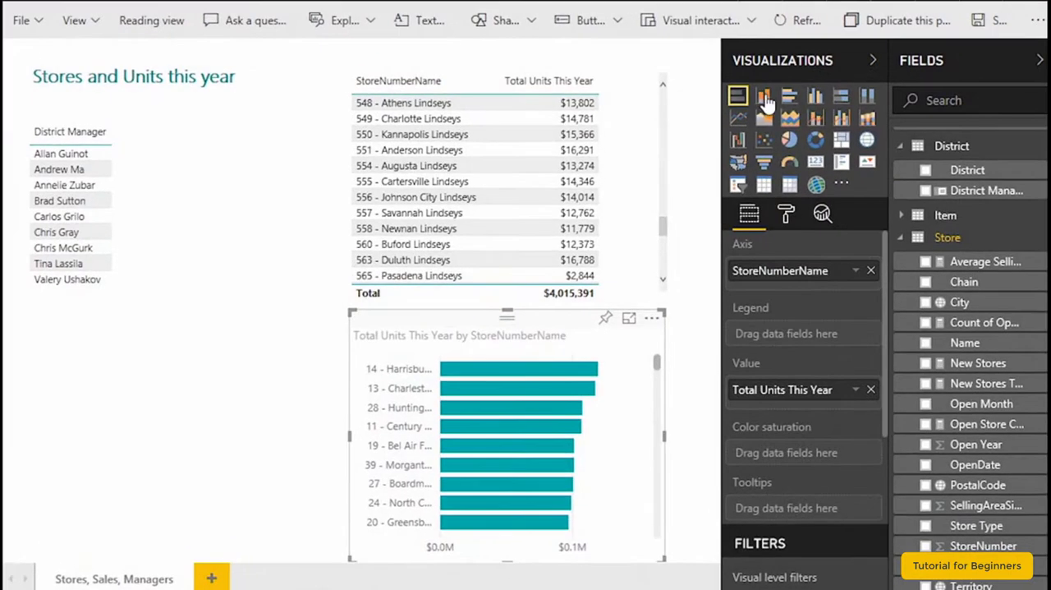
- Change the Total Units This Year by StoreNumberName visual to a stacked column chart and review its axis field options
{"action": "left_click", "coordinate": [805, 176]}
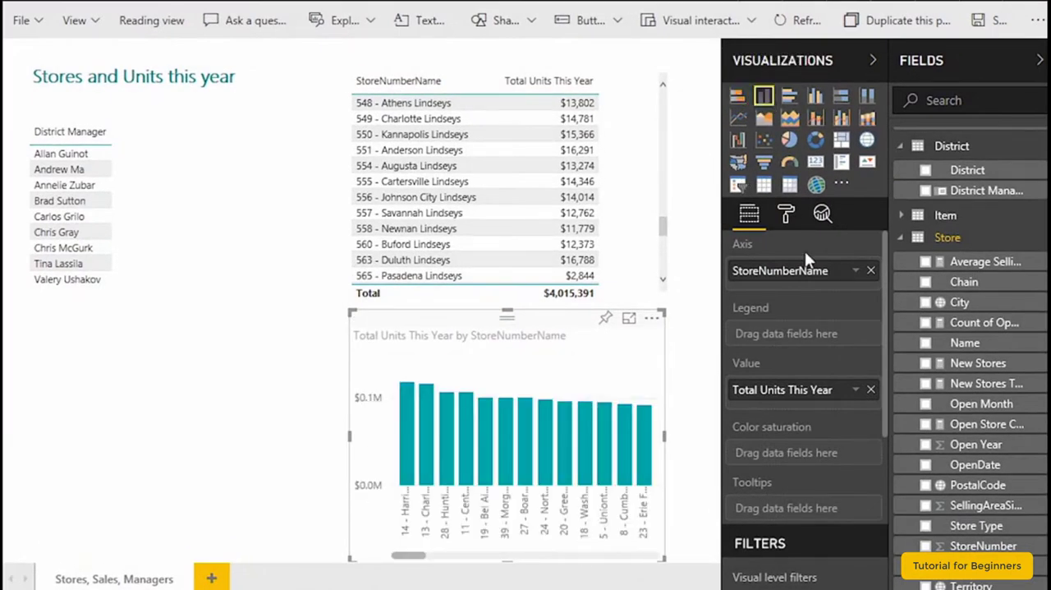
{"action": "left_click", "coordinate": [749, 215]}
{"action": "mouse_move", "coordinate": [882, 280]}
{"action": "left_mouse_down"}
{"action": "mouse_move", "coordinate": [881, 325]}
{"action": "mouse_move", "coordinate": [879, 287]}
{"action": "left_mouse_up"}
{"action": "left_click", "coordinate": [858, 273]}
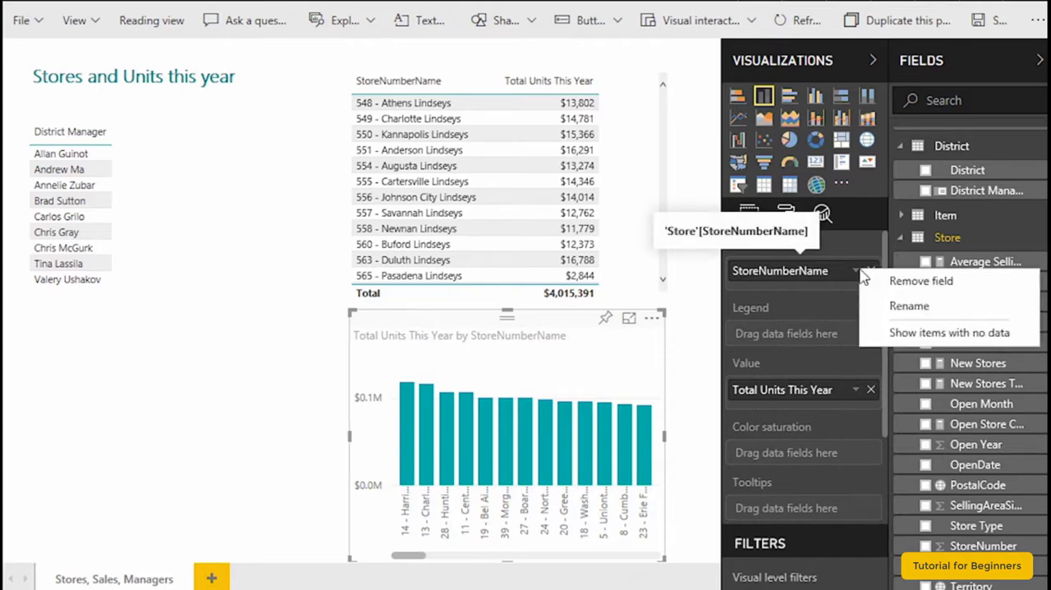
{"action": "left_click", "coordinate": [304, 351]}
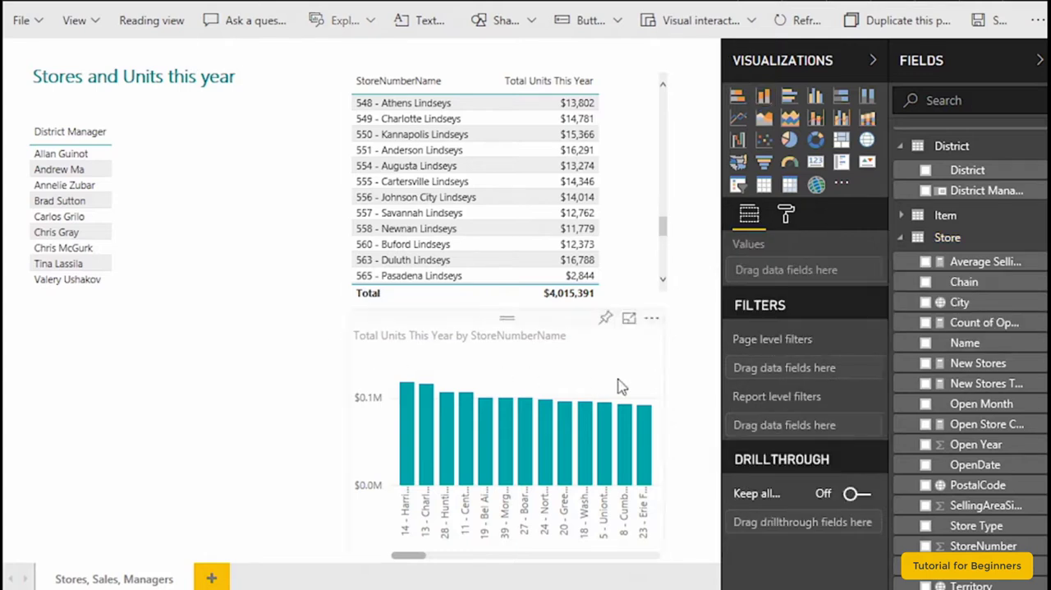
{"action": "left_click", "coordinate": [559, 326]}
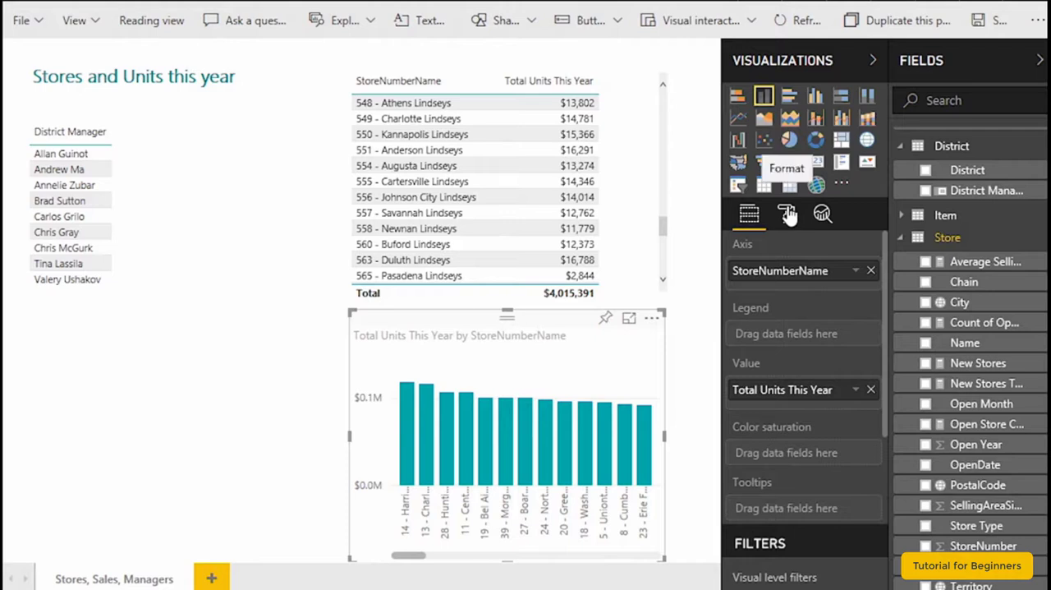
{"action": "left_click_drag", "start_coordinate": [883, 296], "coordinate": [895, 257]}
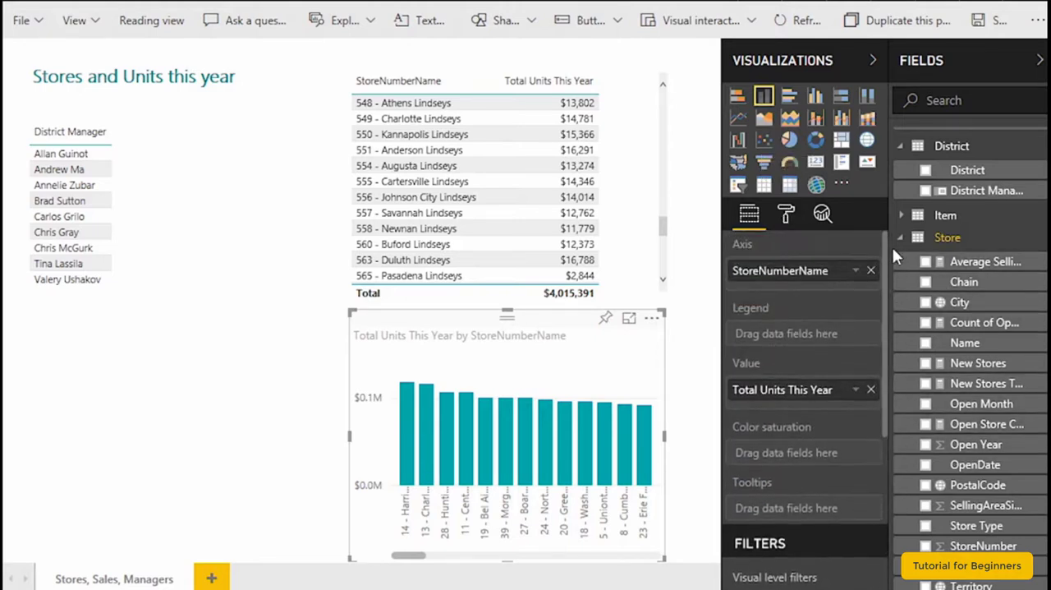
- Review the General formatting options of the column chart
{"action": "left_click", "coordinate": [784, 220]}
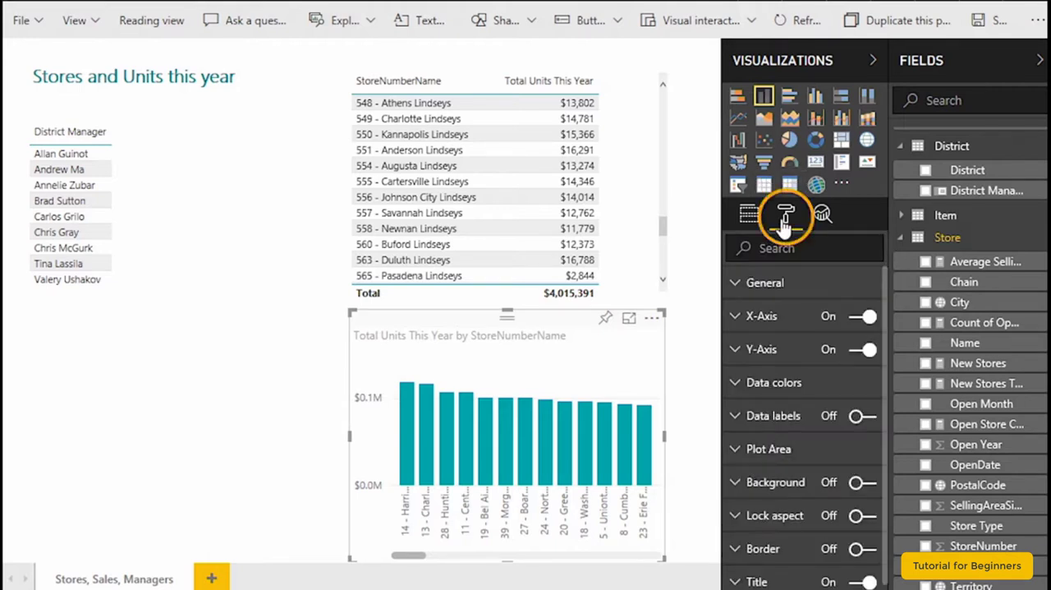
{"action": "left_click", "coordinate": [736, 289]}
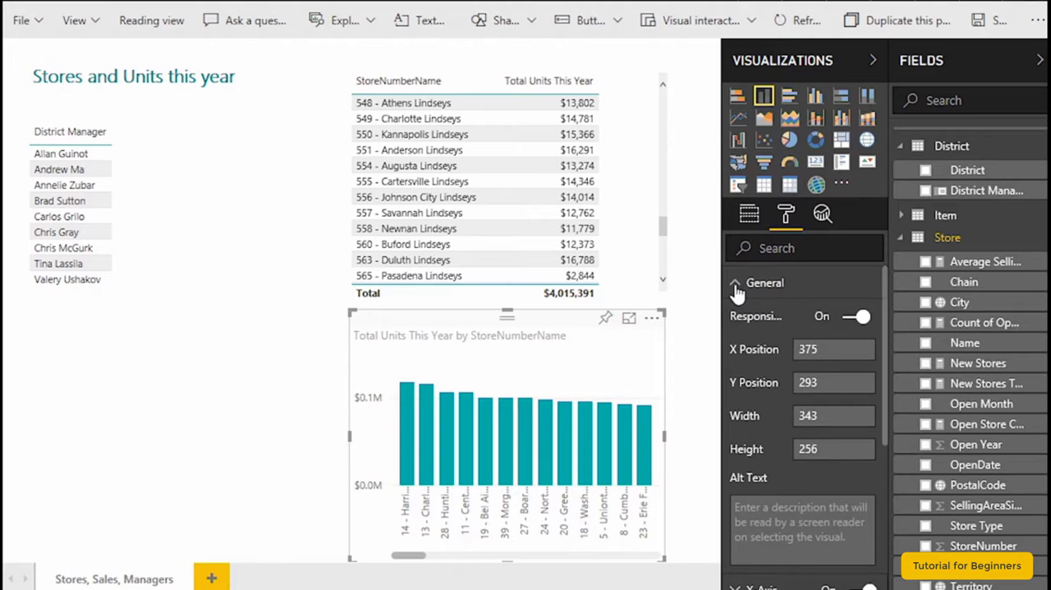
{"action": "left_click", "coordinate": [737, 289]}
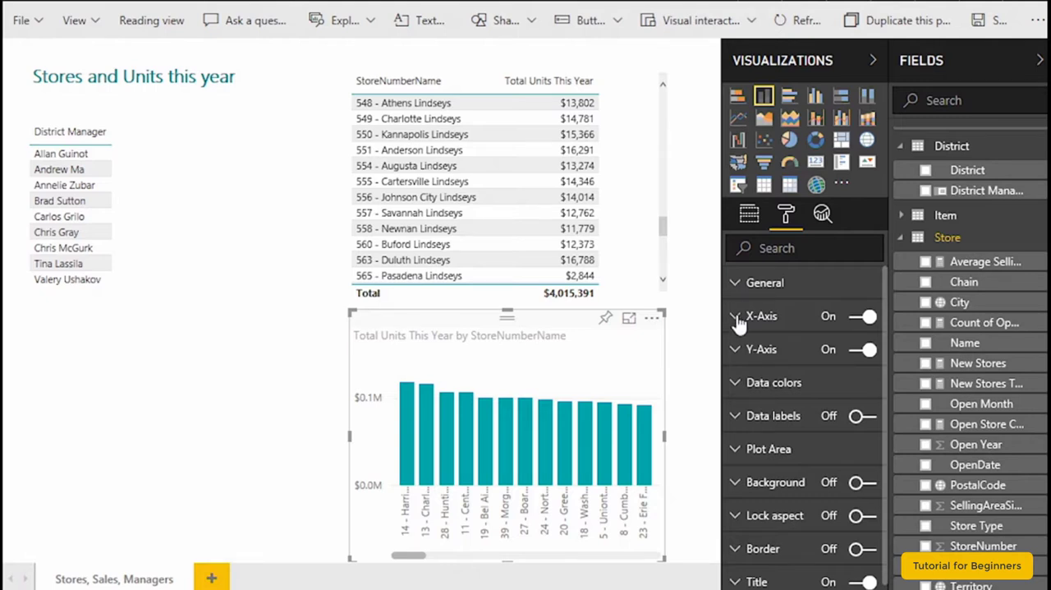
- Switch the column chart's X-axis off and back on, and review the X-axis formatting options
{"action": "left_click", "coordinate": [736, 313]}
{"action": "left_click", "coordinate": [737, 317]}
{"action": "left_click", "coordinate": [862, 317]}
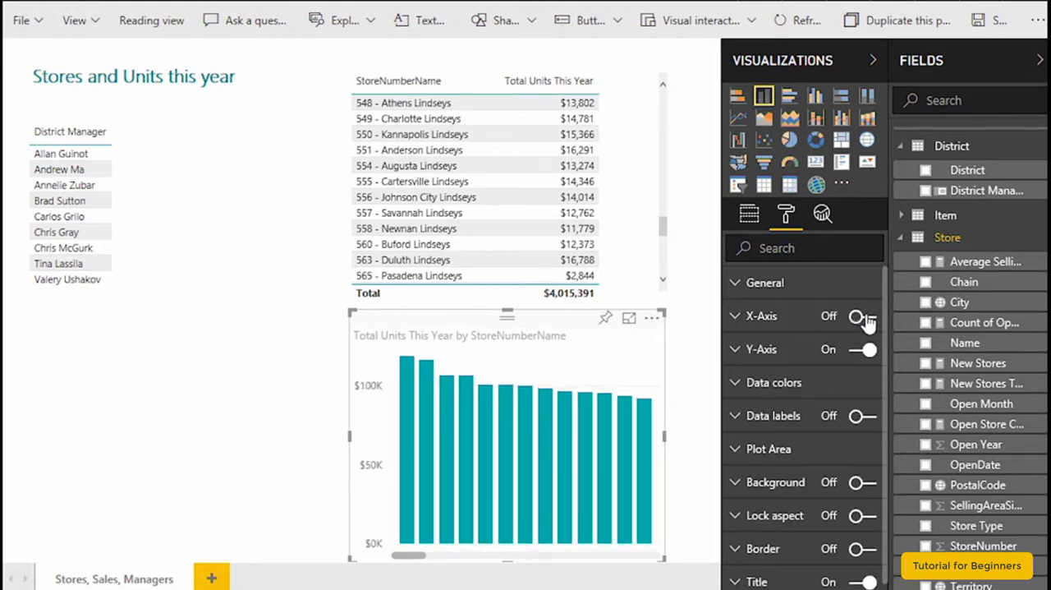
{"action": "left_click", "coordinate": [864, 319]}
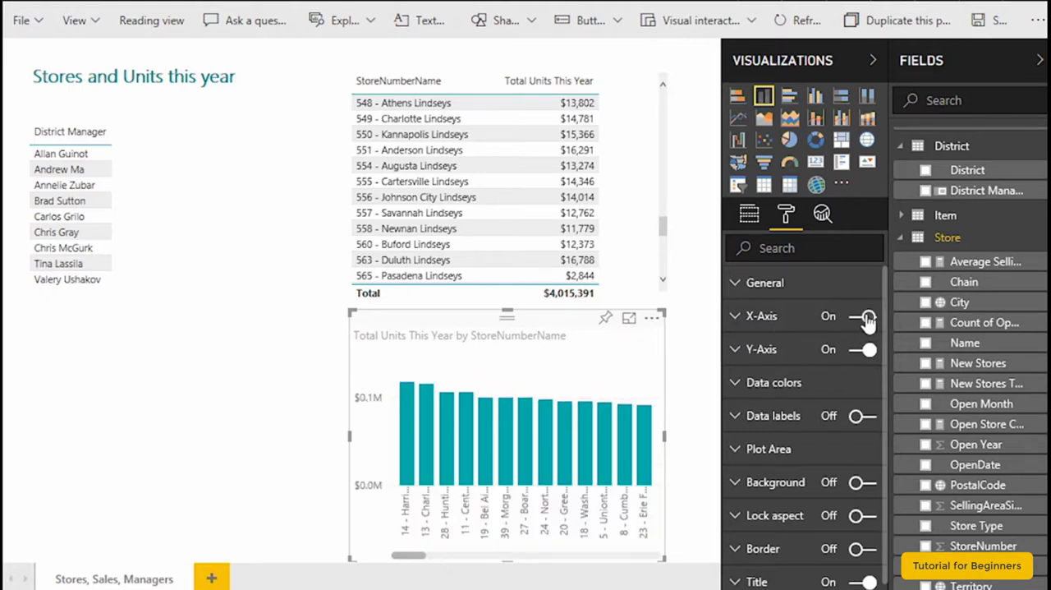
{"action": "left_click", "coordinate": [736, 320]}
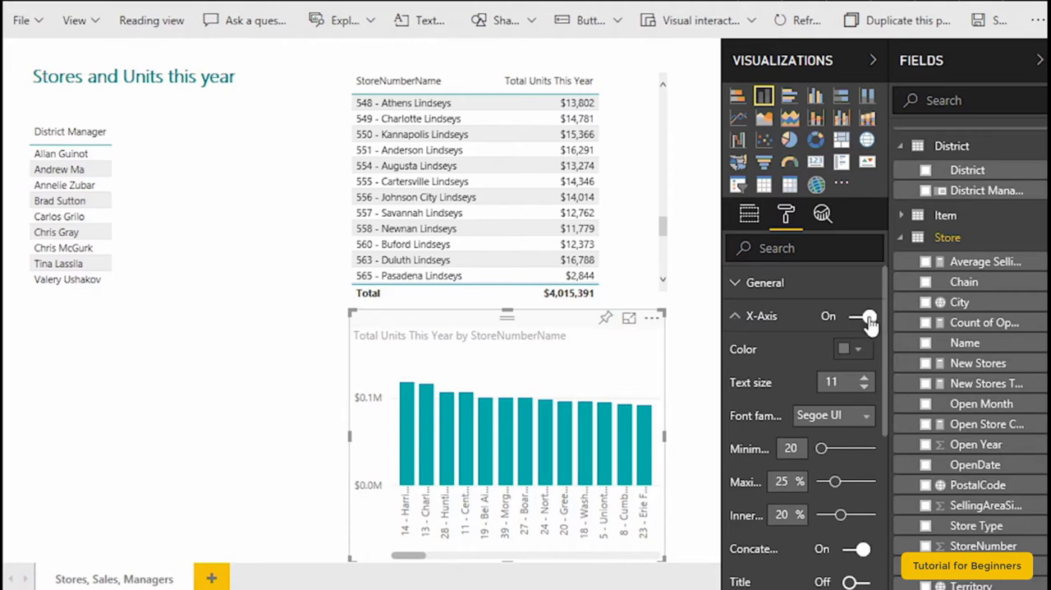
{"action": "left_click", "coordinate": [735, 317]}
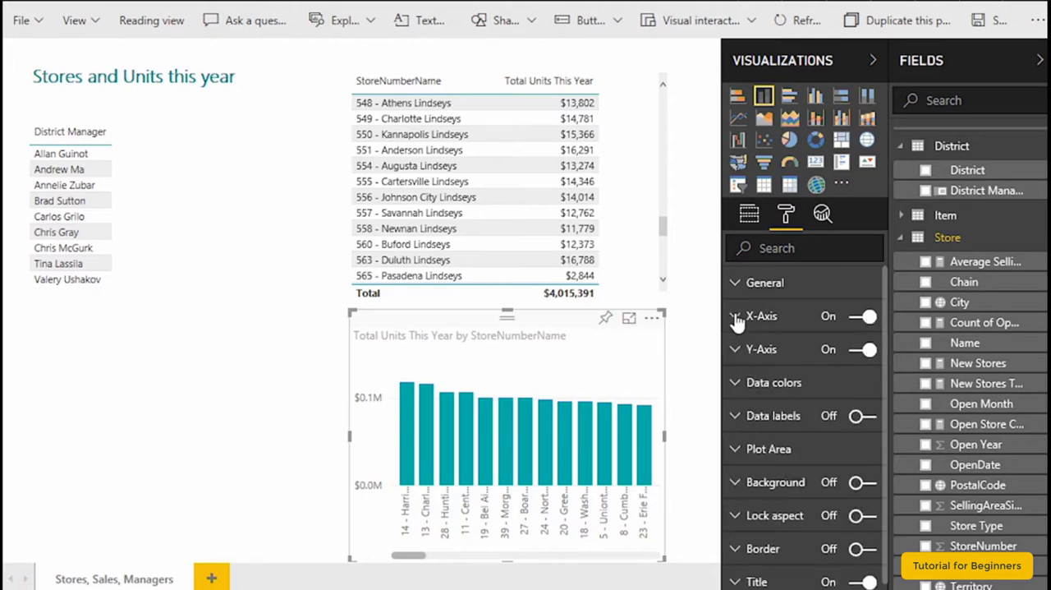
- Try yellow as the default data color for the columns and revert it to the default
{"action": "left_click", "coordinate": [736, 385]}
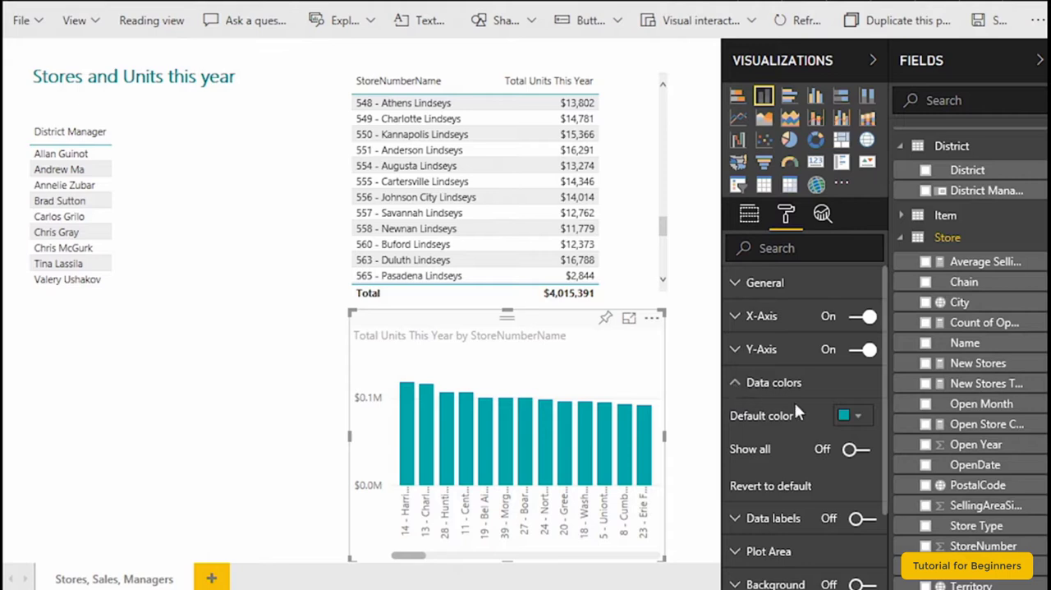
{"action": "left_click", "coordinate": [857, 417]}
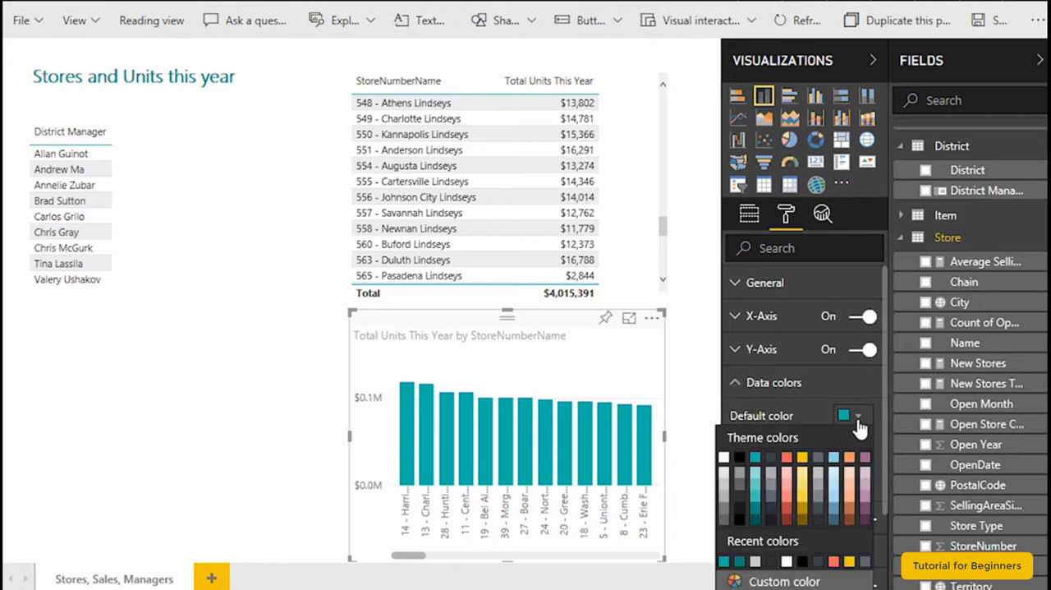
{"action": "left_click", "coordinate": [803, 496]}
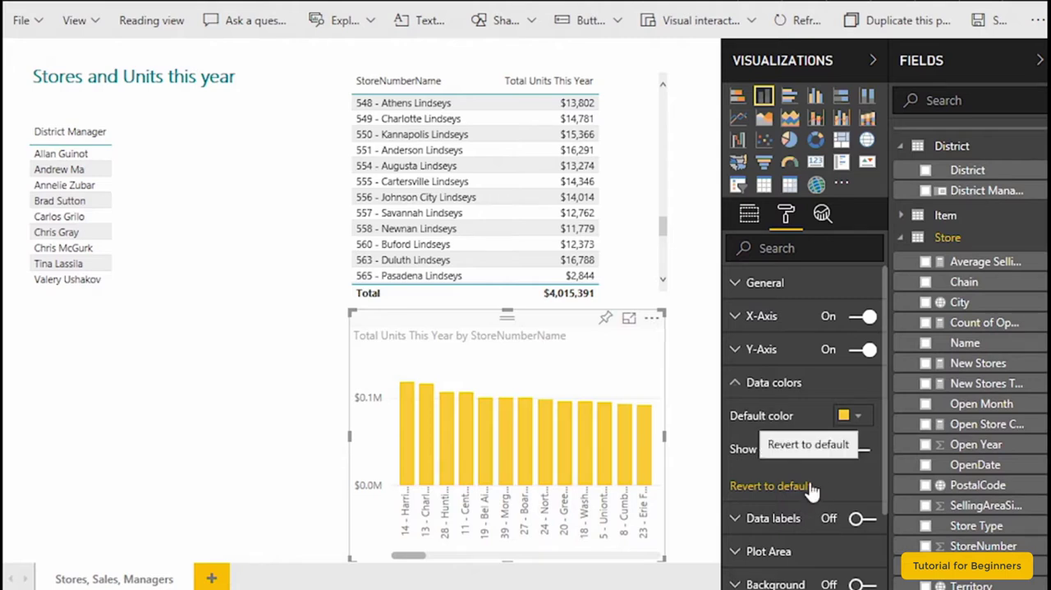
{"action": "left_click", "coordinate": [812, 491]}
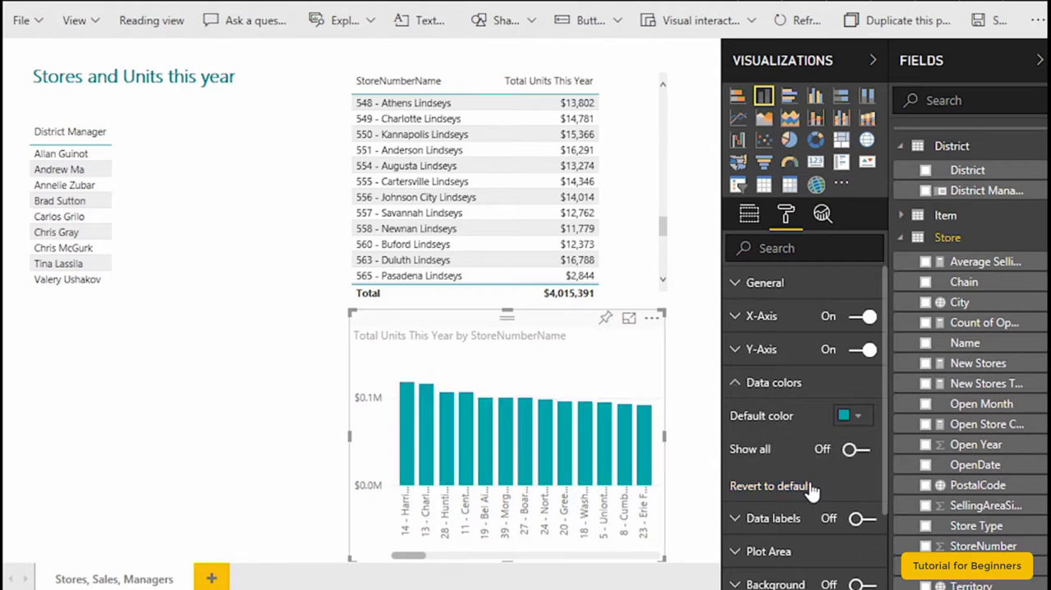
- Turn on data labels for the column chart and look over the Plot Area settings
{"action": "left_click", "coordinate": [865, 520]}
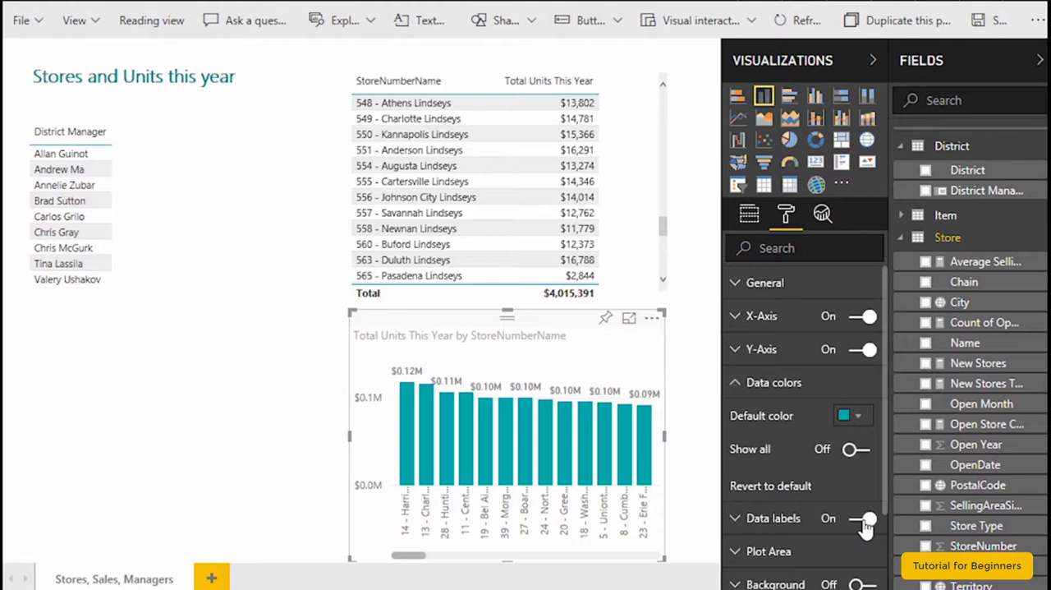
{"action": "scroll", "coordinate": [885, 477], "scroll_direction": "down", "scroll_amount": 2}
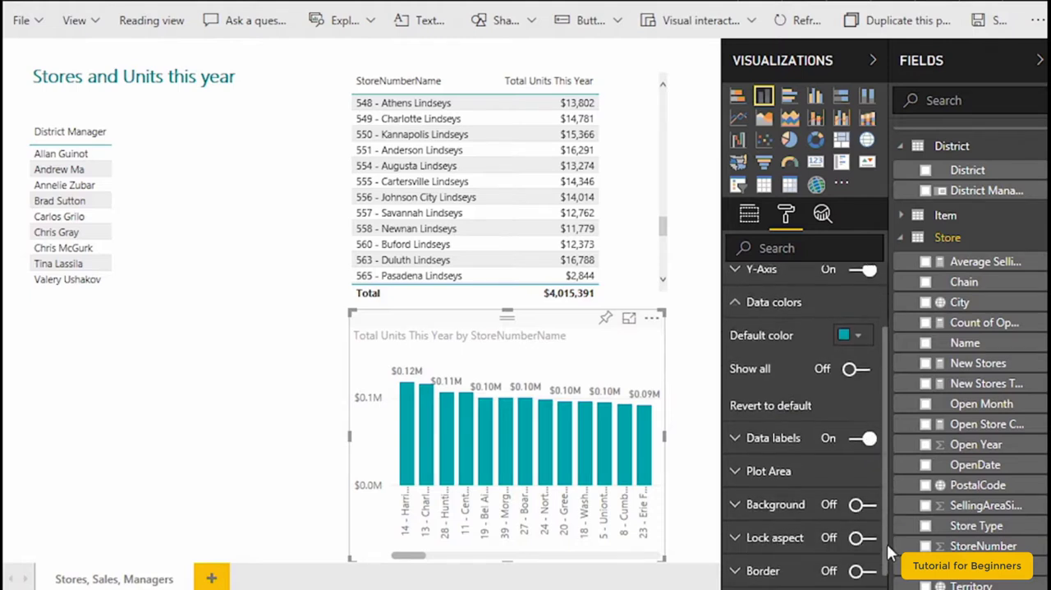
{"action": "left_click", "coordinate": [756, 456]}
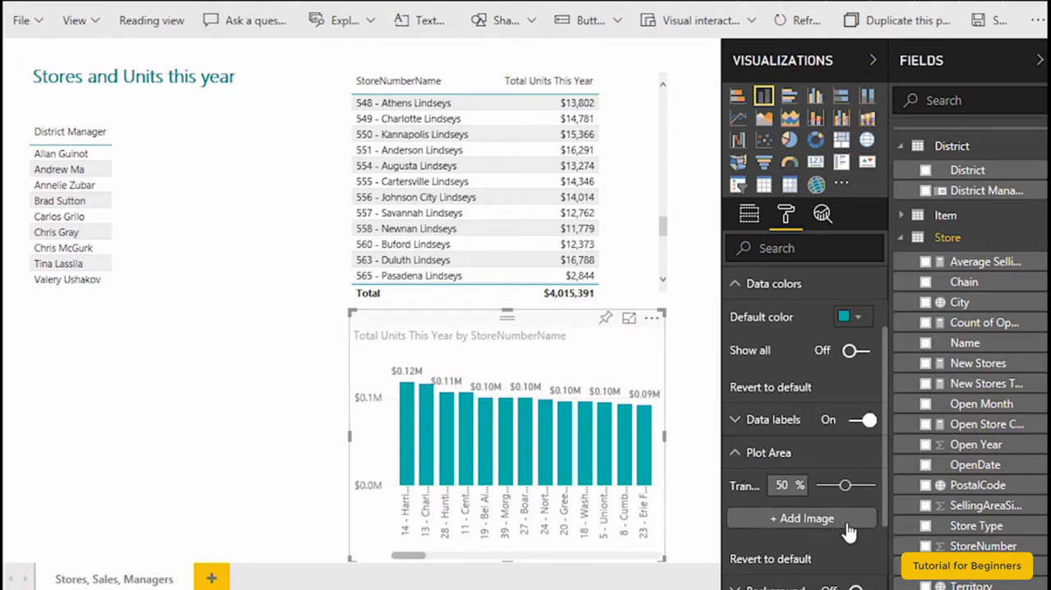
{"action": "left_click", "coordinate": [744, 452]}
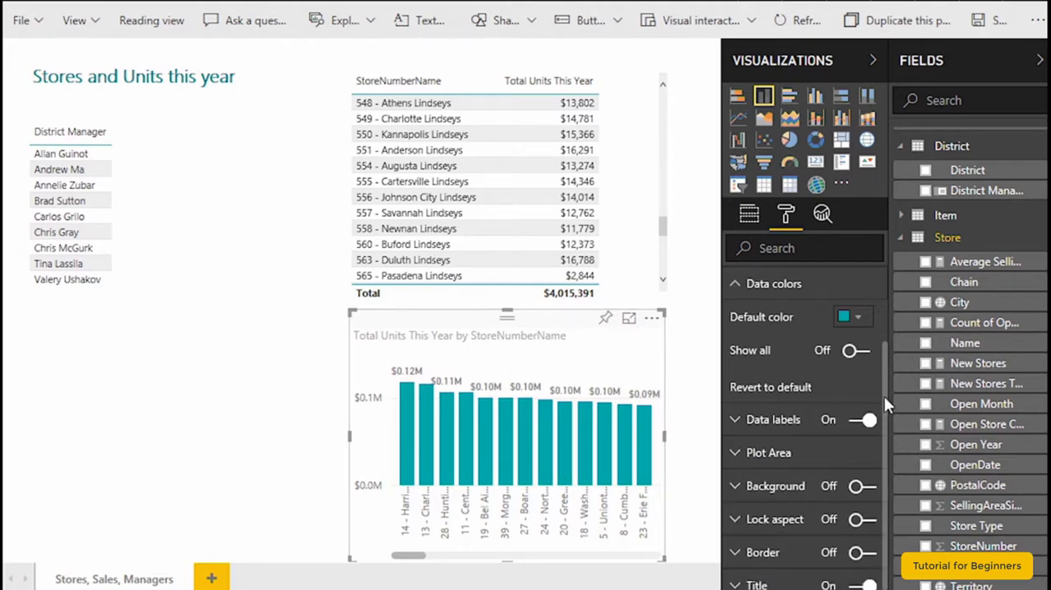
- Turn on the column chart's background and set its color to light blue
{"action": "scroll", "coordinate": [884, 395], "scroll_direction": "down", "scroll_amount": 1}
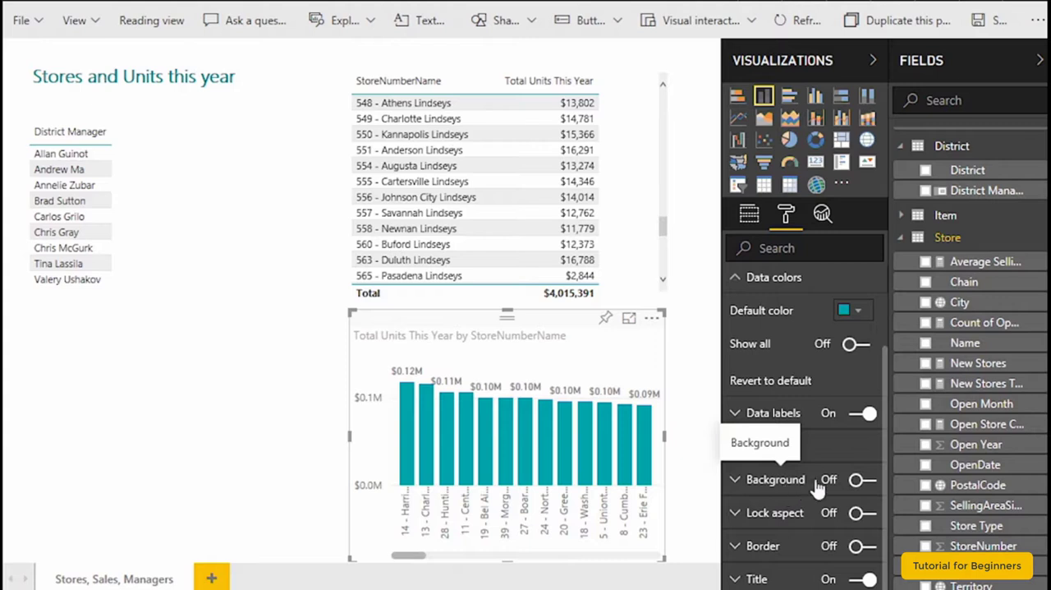
{"action": "left_click", "coordinate": [857, 482]}
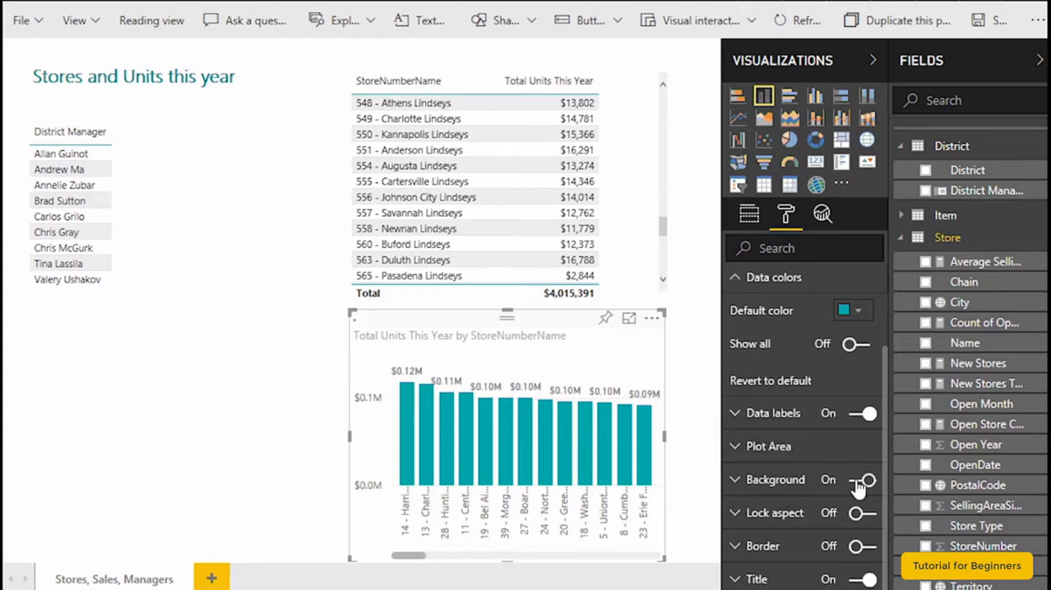
{"action": "left_click", "coordinate": [735, 480]}
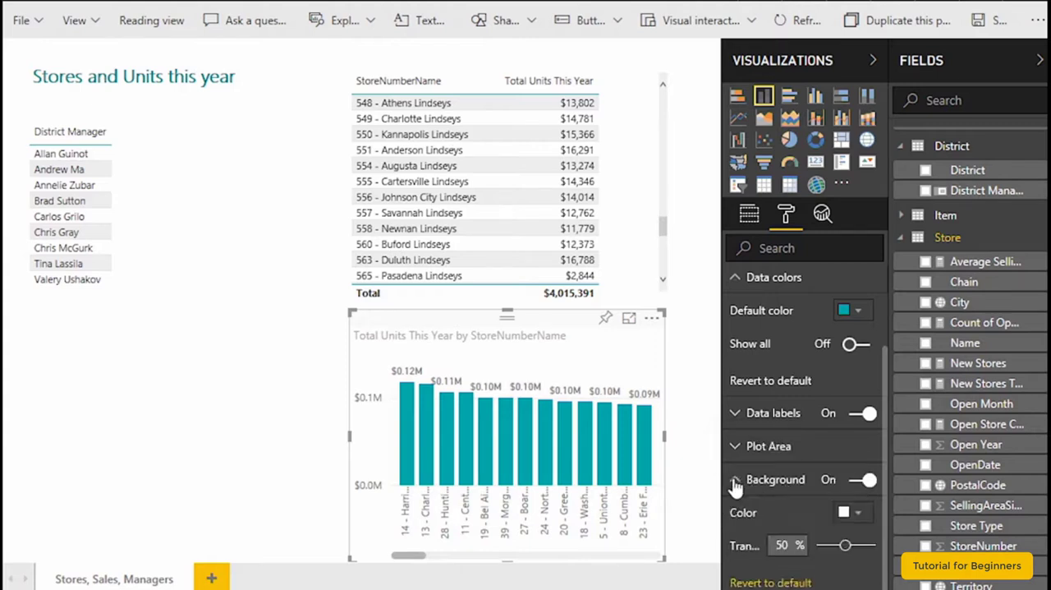
{"action": "left_click", "coordinate": [857, 516]}
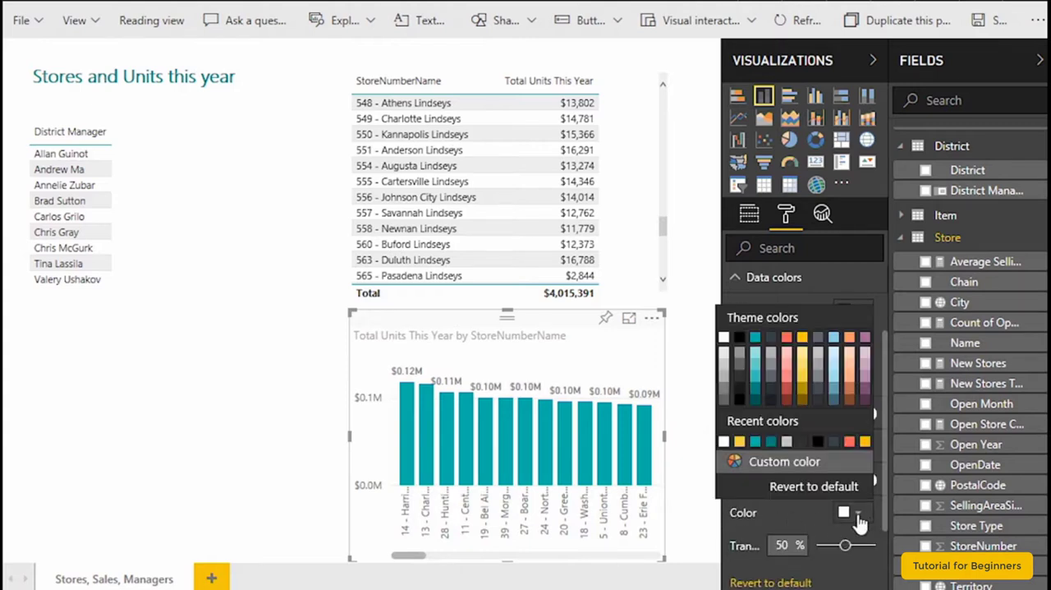
{"action": "left_click", "coordinate": [836, 359]}
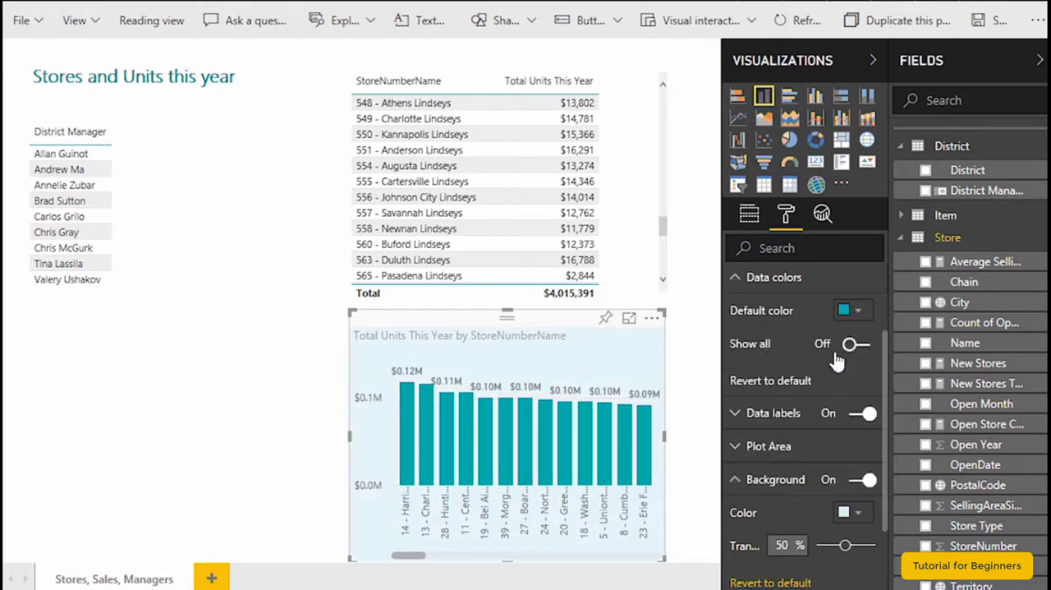
- Turn on Lock aspect for the column chart and try widening it from its left edge
{"action": "left_click_drag", "start_coordinate": [886, 448], "coordinate": [859, 516]}
{"action": "left_click", "coordinate": [859, 515]}
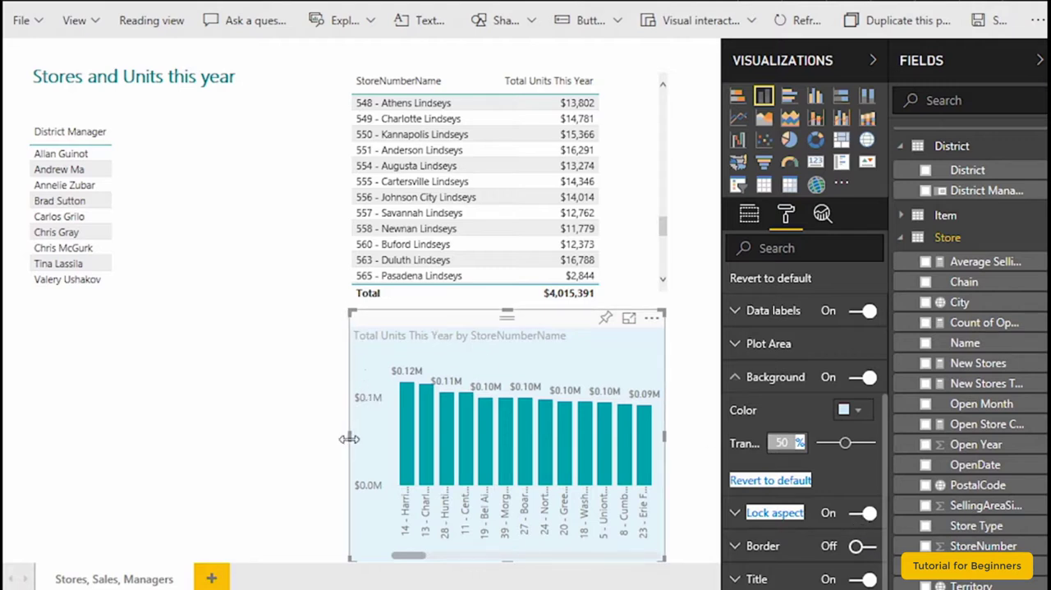
{"action": "left_click_drag", "start_coordinate": [349, 439], "coordinate": [254, 451]}
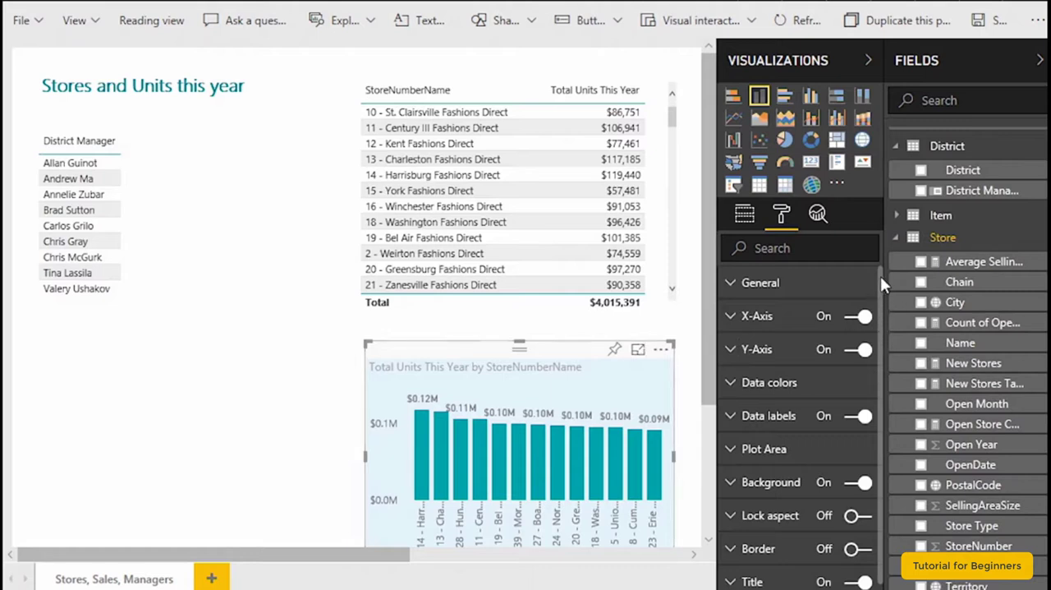
- Lock the column chart's aspect ratio
{"action": "left_click_drag", "start_coordinate": [880, 276], "coordinate": [883, 320]}
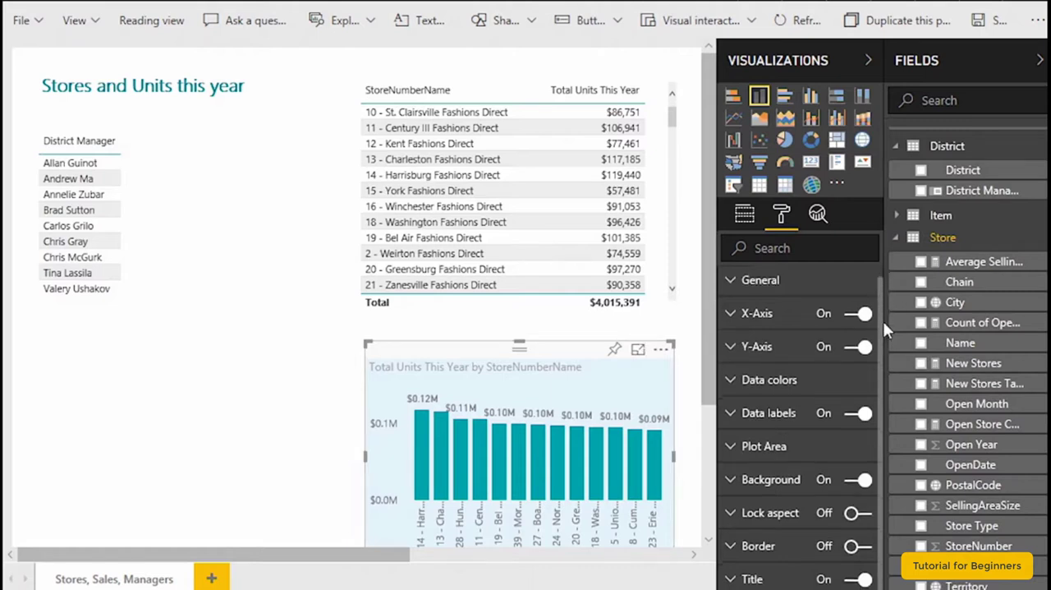
{"action": "left_click", "coordinate": [854, 516]}
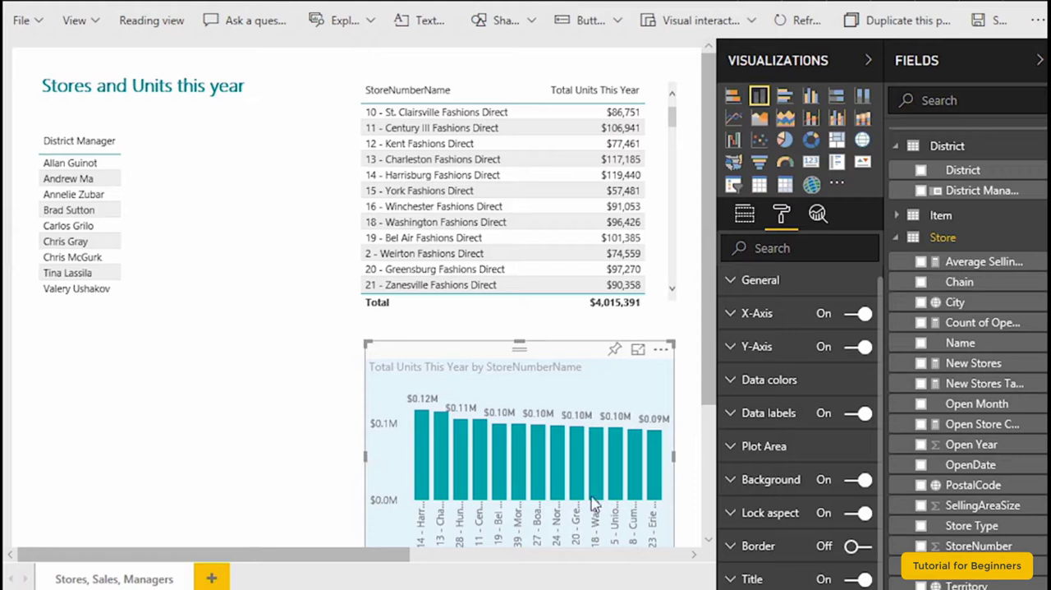
- Turn on the column chart's border, check it with the chart deselected, and turn the border off again
{"action": "left_click", "coordinate": [856, 548]}
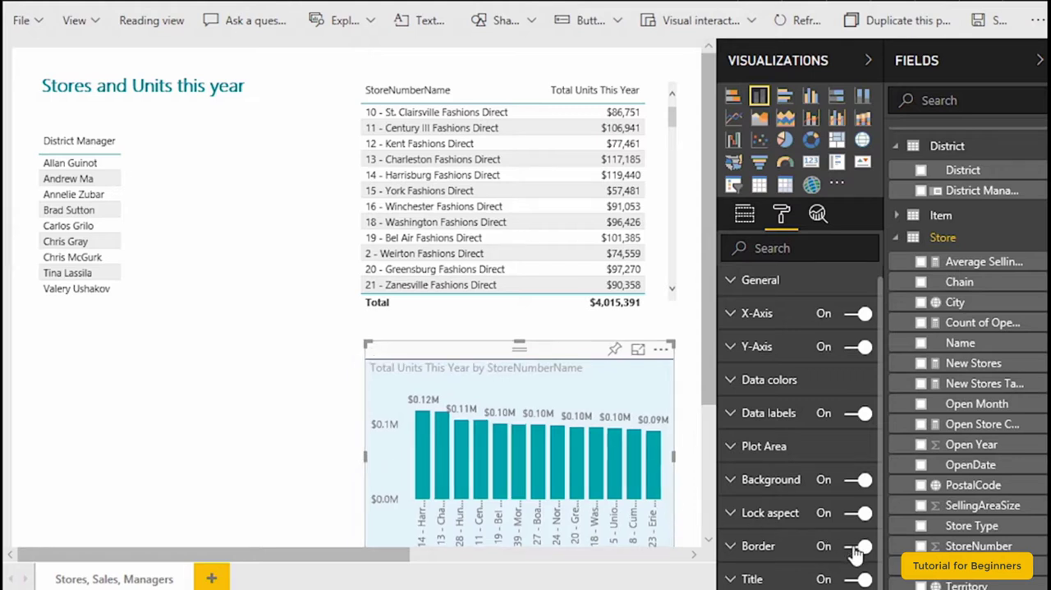
{"action": "left_click", "coordinate": [235, 394]}
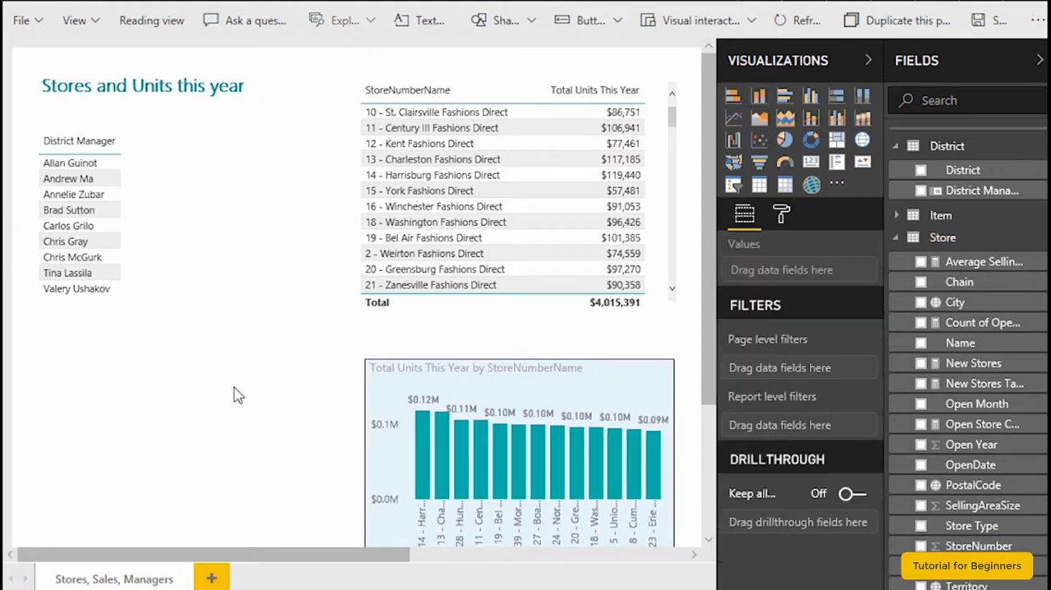
{"action": "left_click", "coordinate": [516, 370]}
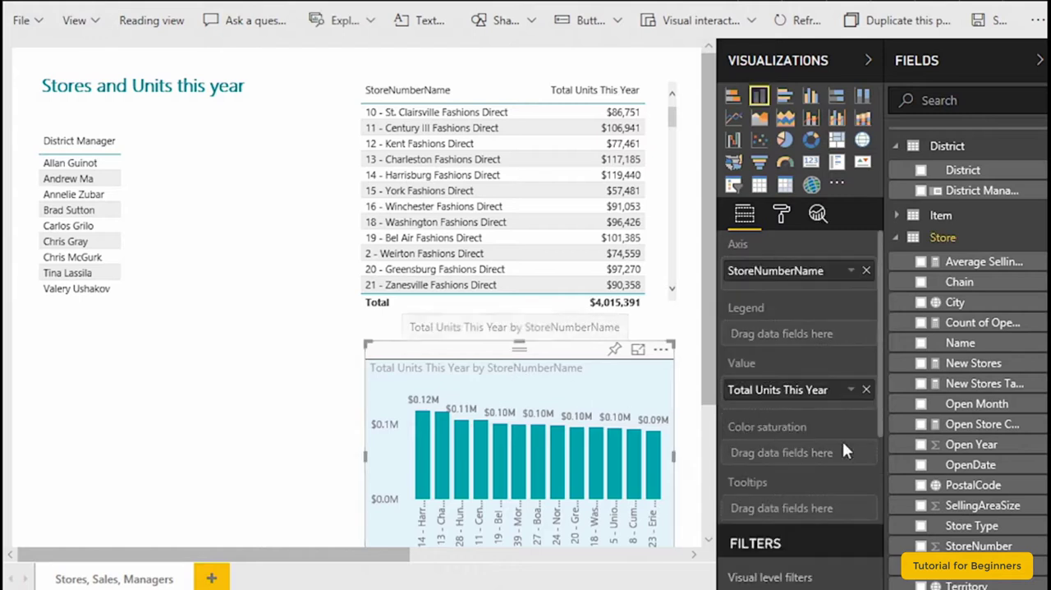
{"action": "left_click", "coordinate": [781, 213]}
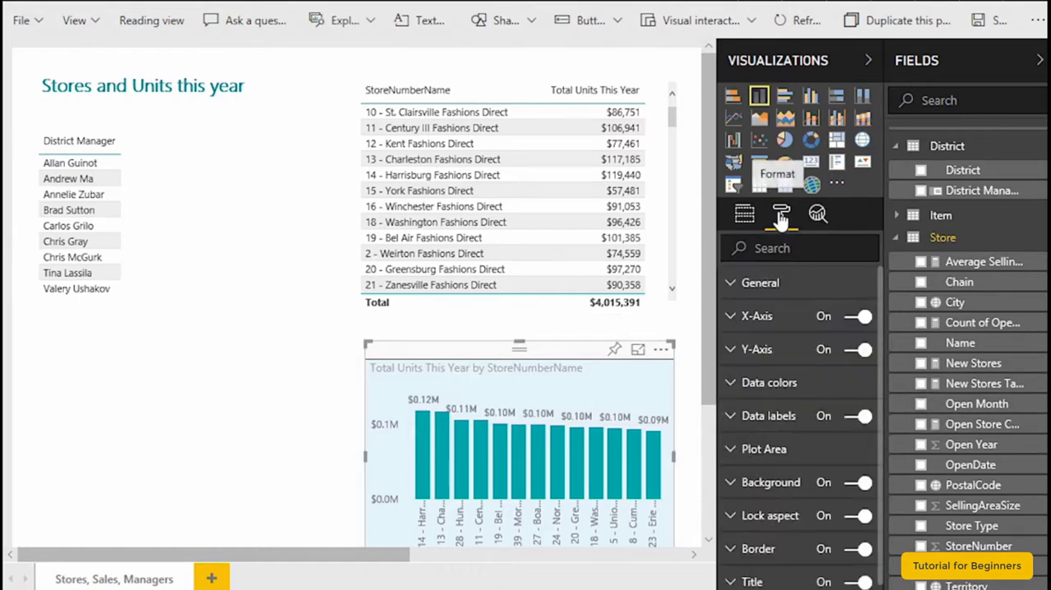
{"action": "left_click", "coordinate": [851, 548]}
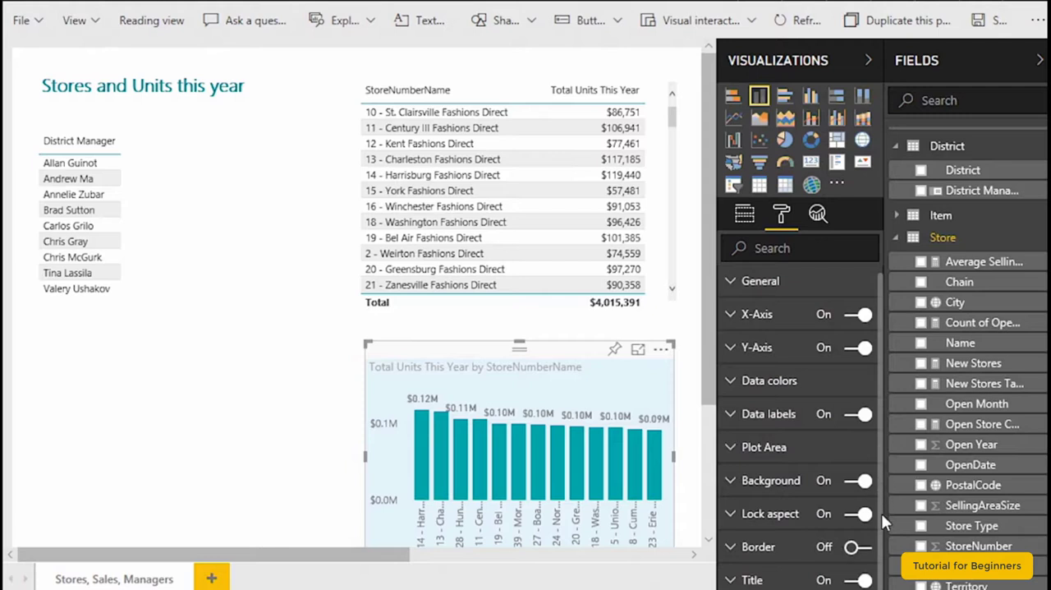
- Set the column chart title's font color to teal and its text size to 10
{"action": "left_click", "coordinate": [731, 580]}
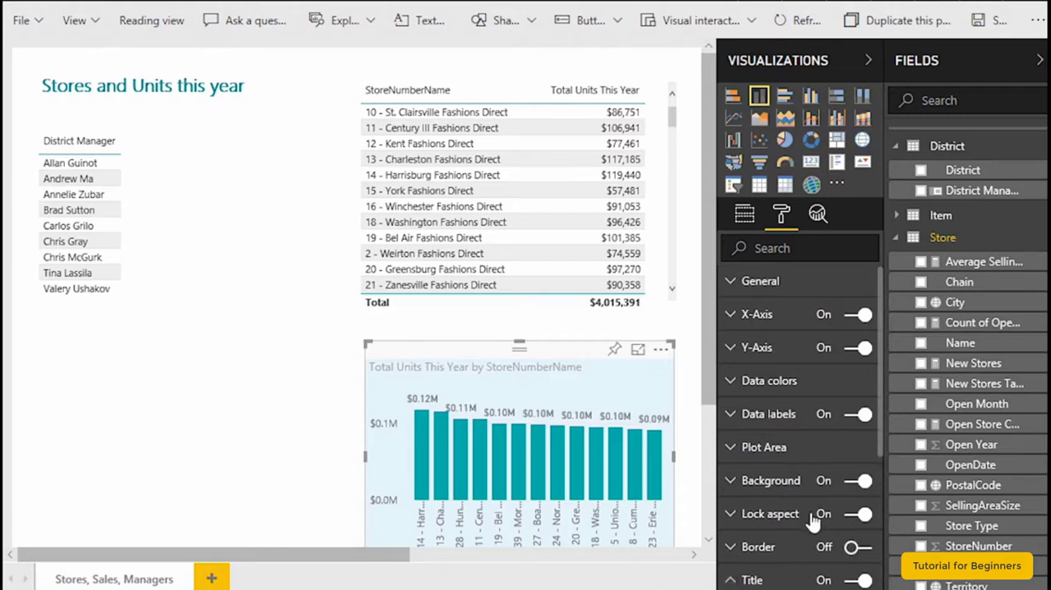
{"action": "left_click_drag", "start_coordinate": [883, 425], "coordinate": [880, 584]}
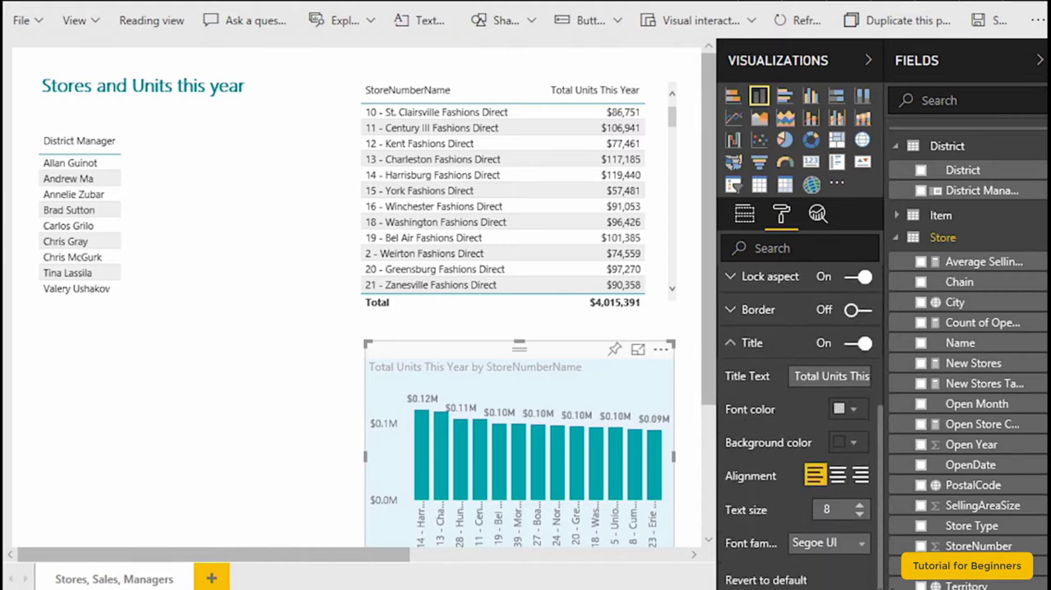
{"action": "left_click", "coordinate": [854, 409]}
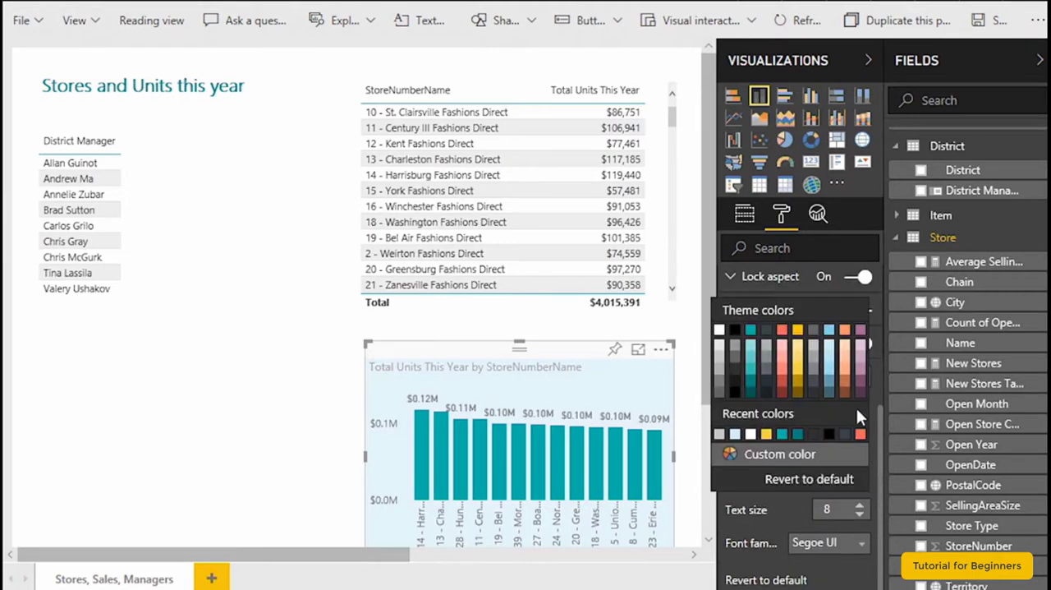
{"action": "left_click", "coordinate": [781, 432]}
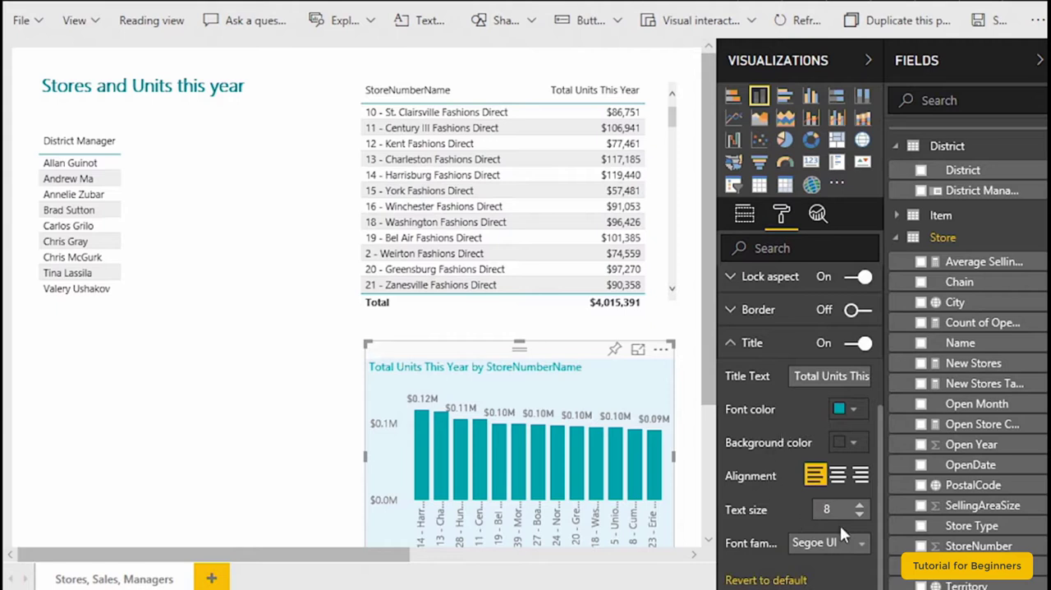
{"action": "left_click", "coordinate": [860, 508]}
{"action": "left_click", "coordinate": [860, 508]}
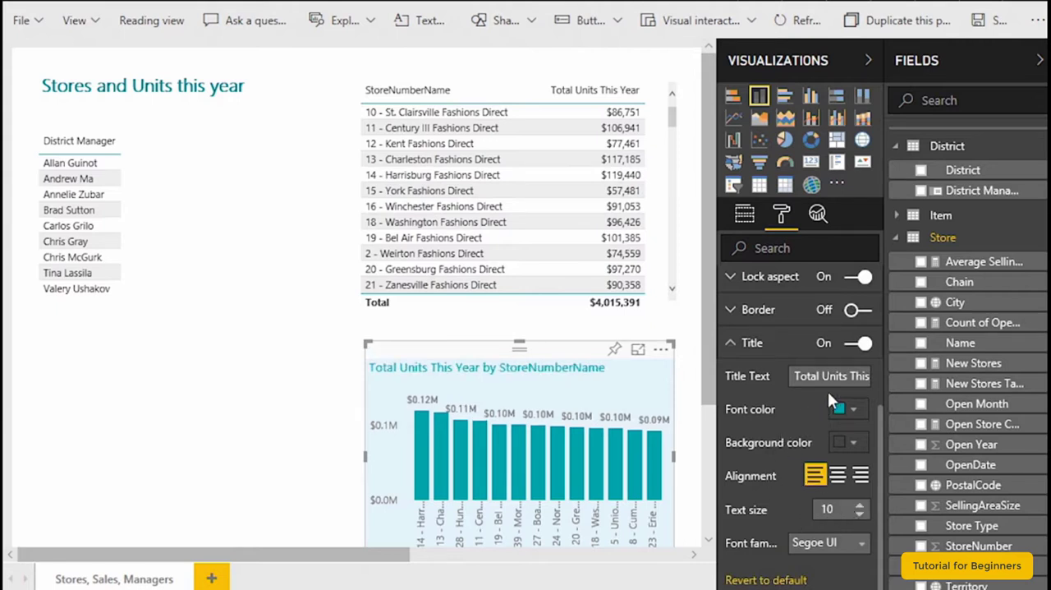
{"action": "left_click_drag", "start_coordinate": [831, 374], "coordinate": [706, 572]}
{"action": "left_click", "coordinate": [706, 572]}
{"action": "scroll", "coordinate": [771, 506], "scroll_direction": "up", "scroll_amount": 3}
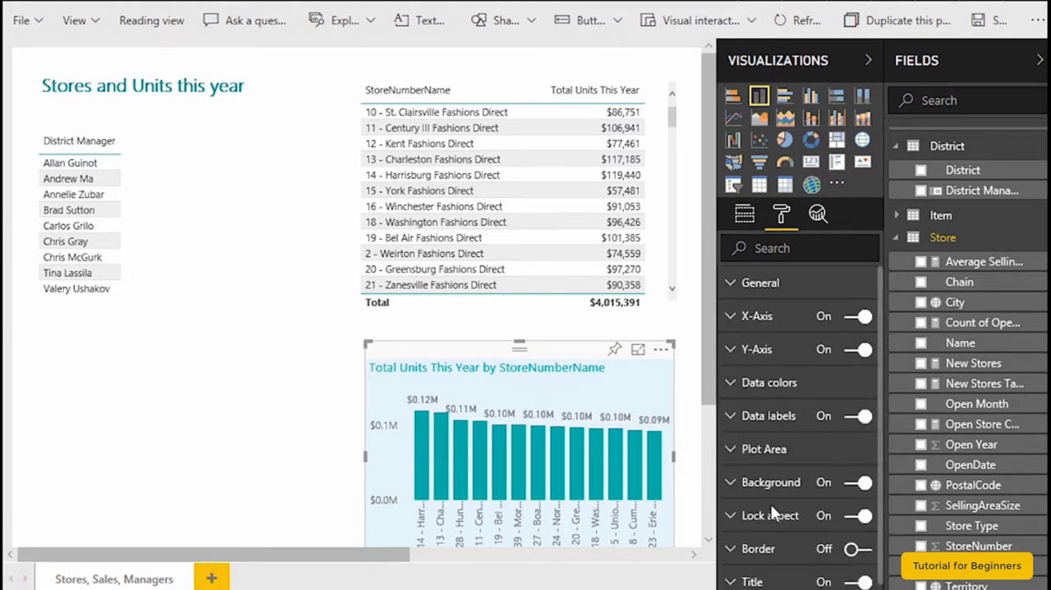
- Add a constant line to the column chart's analytics with a value of 90000
{"action": "left_click", "coordinate": [817, 220]}
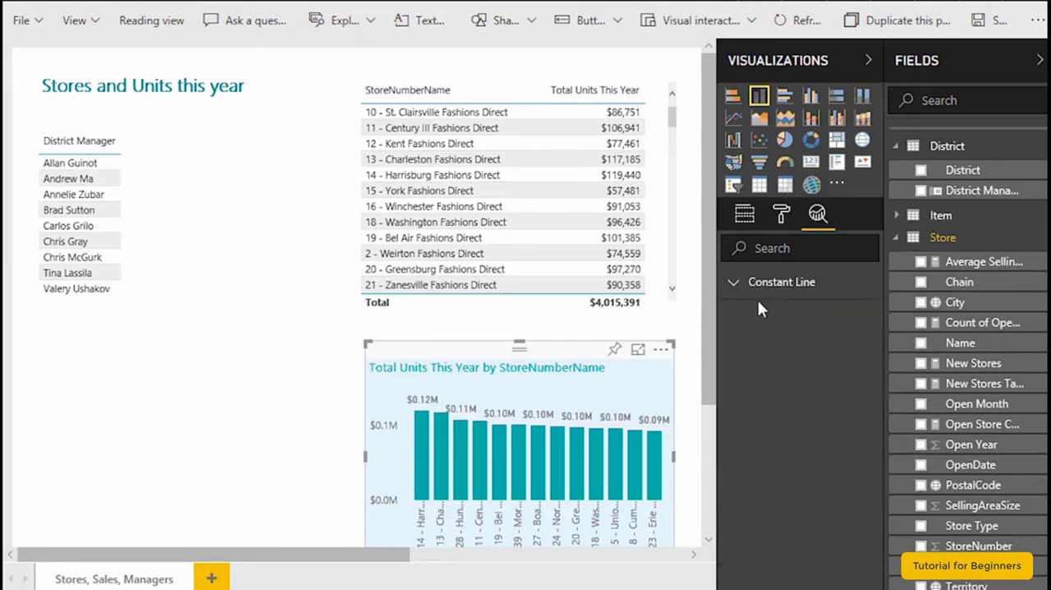
{"action": "left_click", "coordinate": [734, 285]}
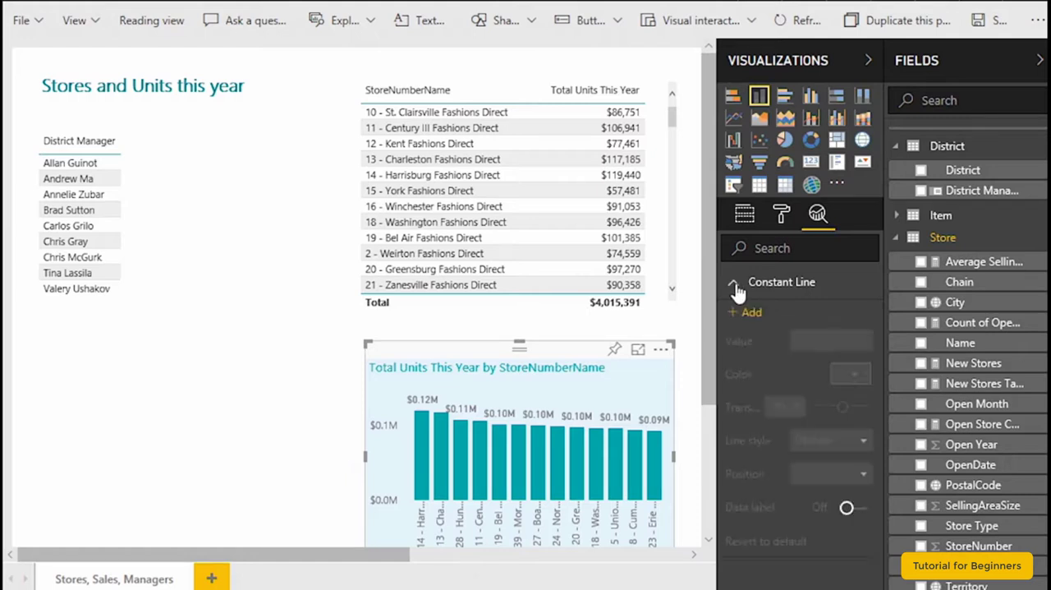
{"action": "left_click", "coordinate": [751, 313]}
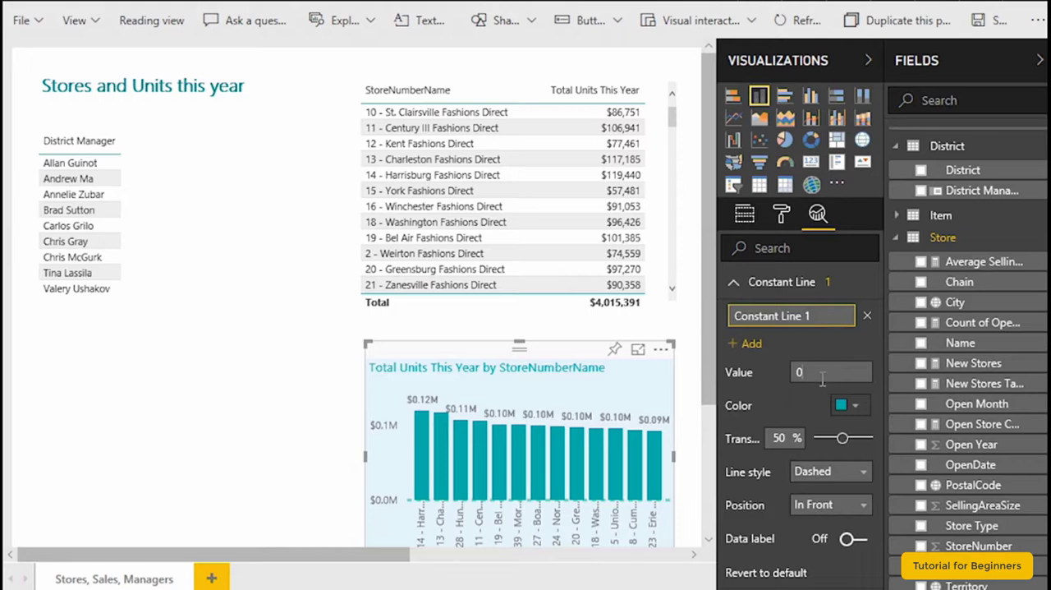
{"action": "left_click_drag", "start_coordinate": [825, 378], "coordinate": [765, 374]}
{"action": "key", "text": "BackSpace"}
{"action": "type", "text": "090000"}
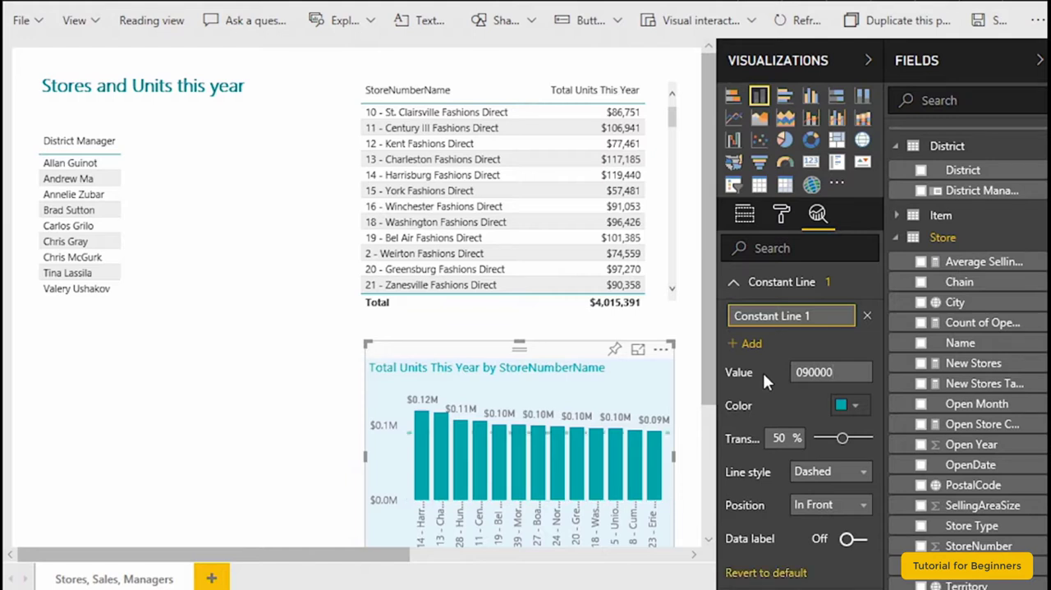
- Change the constant line's color to black and its line style to Solid
{"action": "left_click", "coordinate": [851, 407]}
{"action": "left_click", "coordinate": [736, 447]}
{"action": "left_click", "coordinate": [863, 475]}
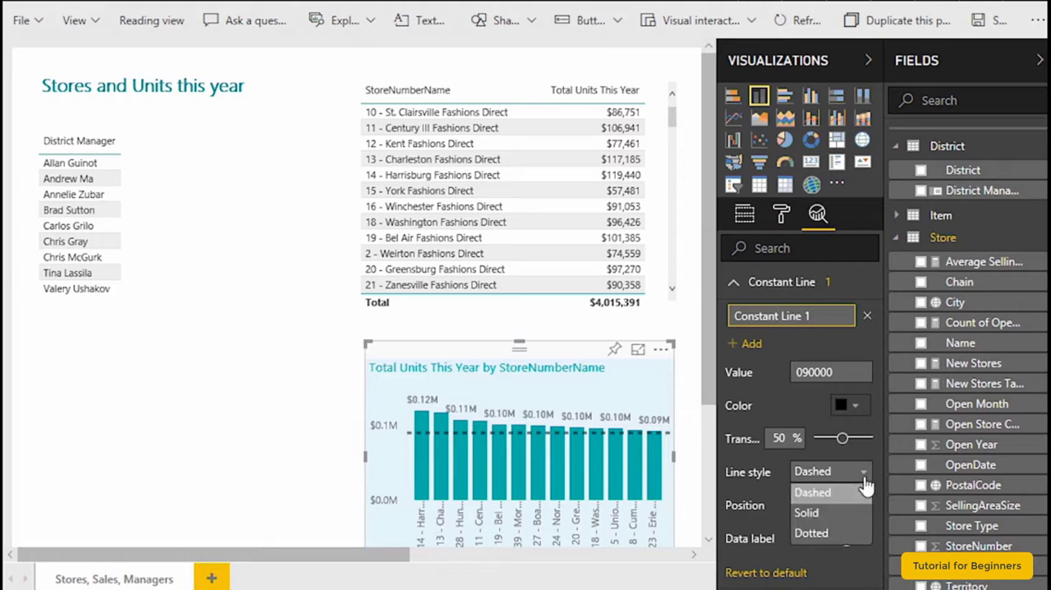
{"action": "left_click", "coordinate": [806, 511]}
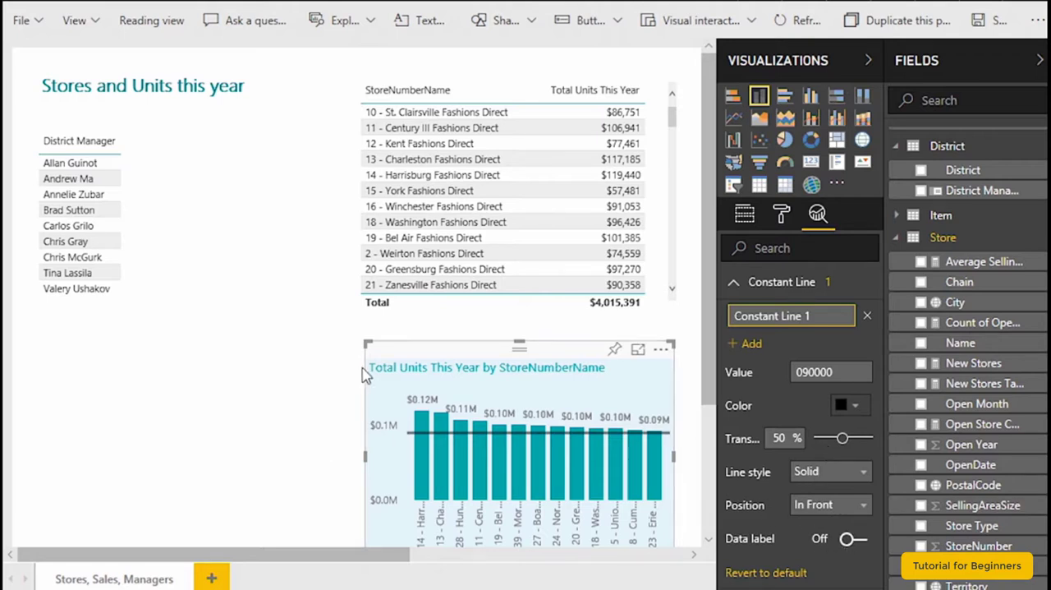
- Compare which analytics and formatting options are available for the store table, the District Manager table and the column chart
{"action": "left_click", "coordinate": [467, 77]}
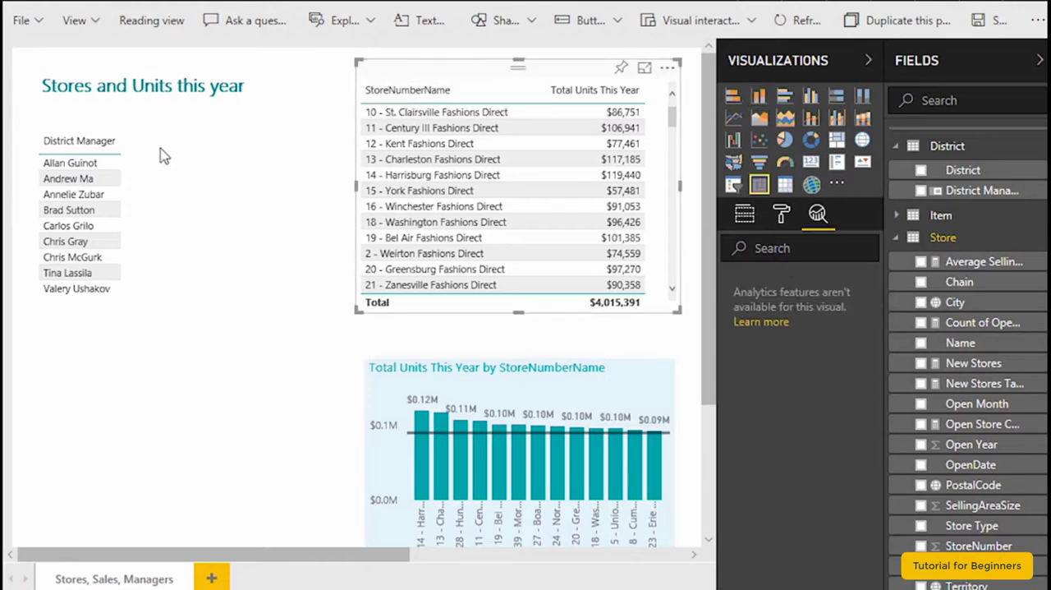
{"action": "left_click", "coordinate": [70, 123]}
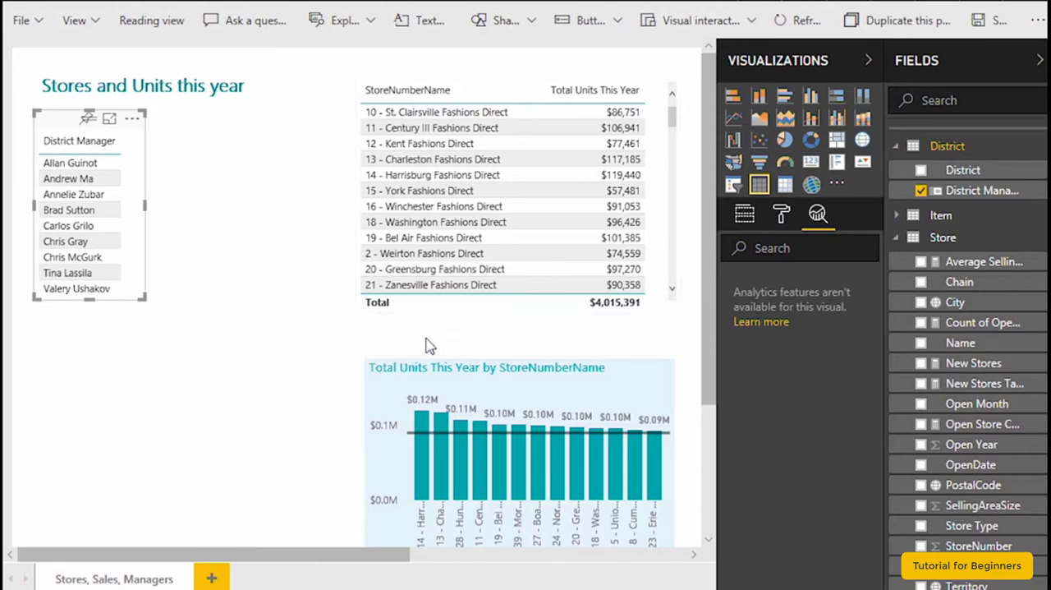
{"action": "left_click", "coordinate": [783, 220]}
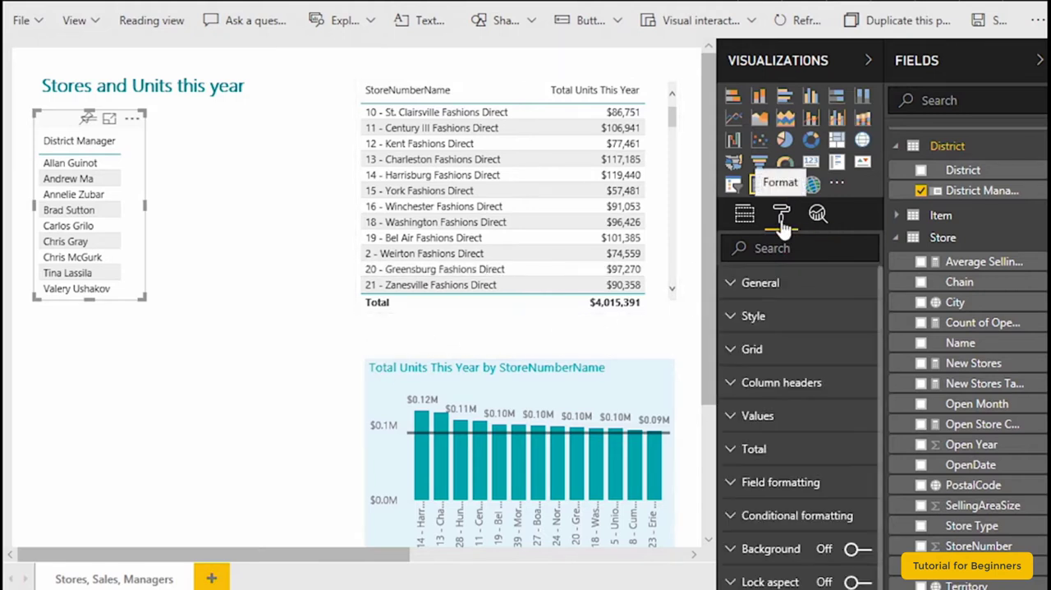
{"action": "left_click", "coordinate": [437, 79]}
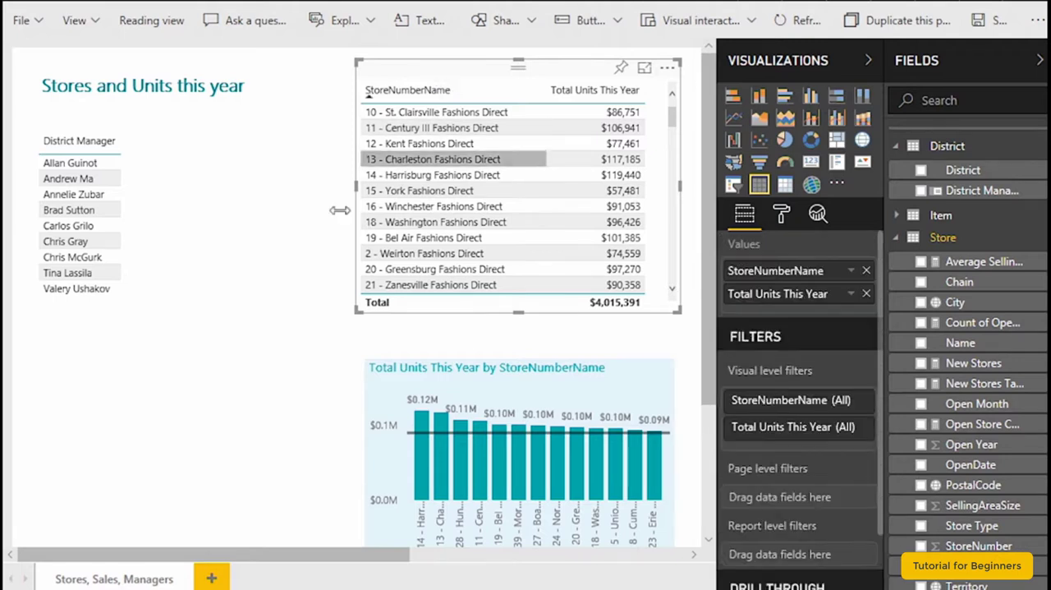
{"action": "left_click", "coordinate": [286, 288]}
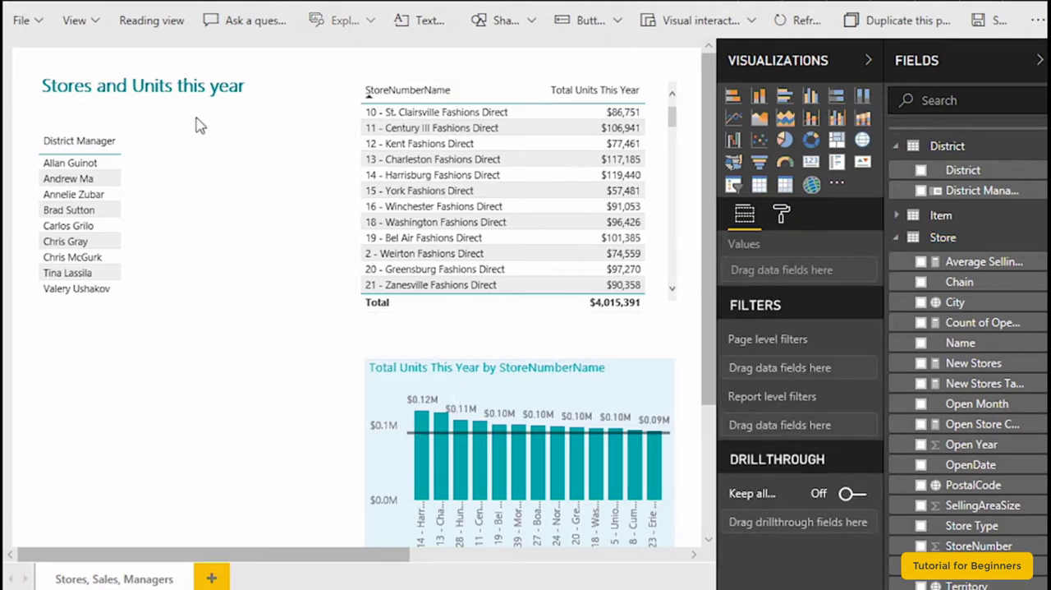
{"action": "left_click", "coordinate": [438, 355]}
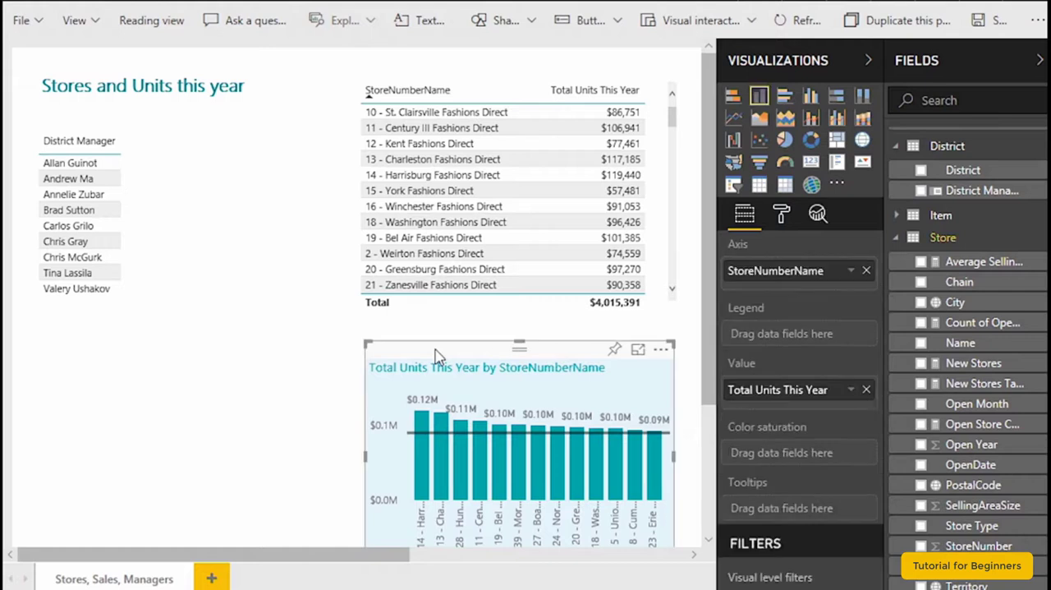
{"action": "left_click", "coordinate": [817, 215]}
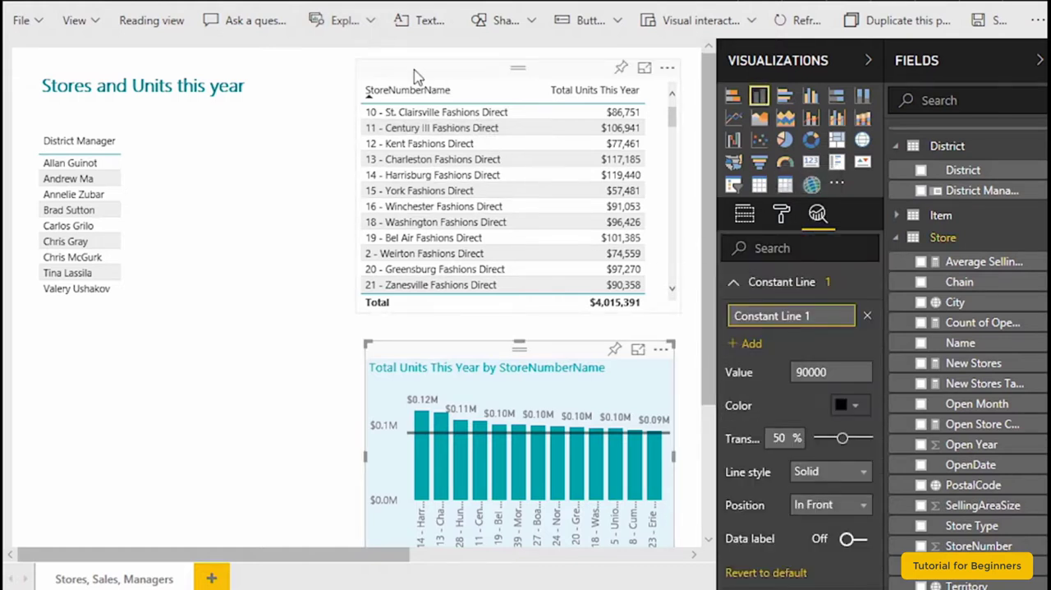
{"action": "left_click", "coordinate": [57, 138]}
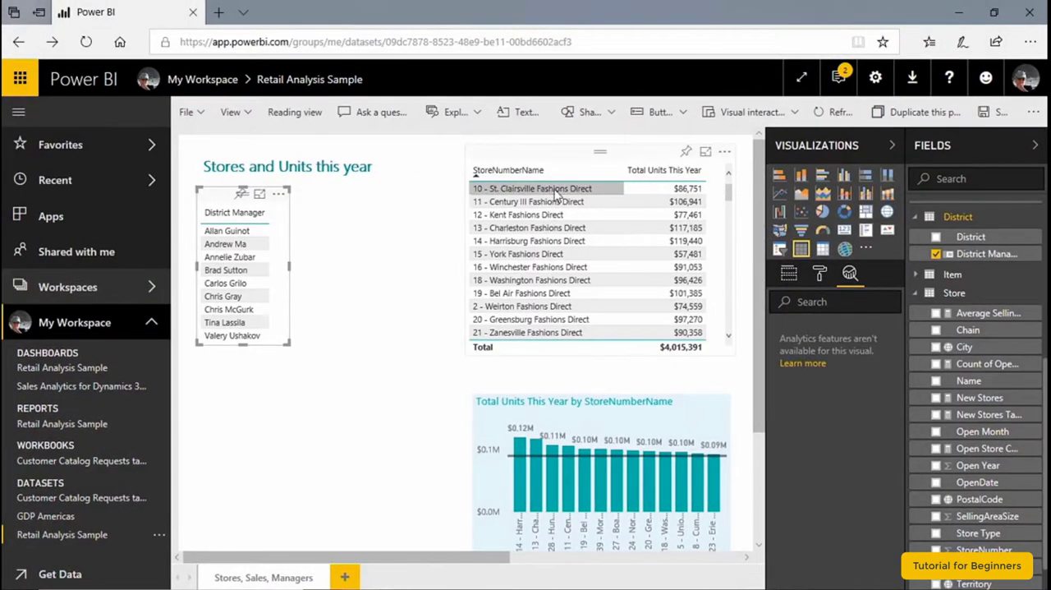
{"action": "left_click", "coordinate": [818, 276]}
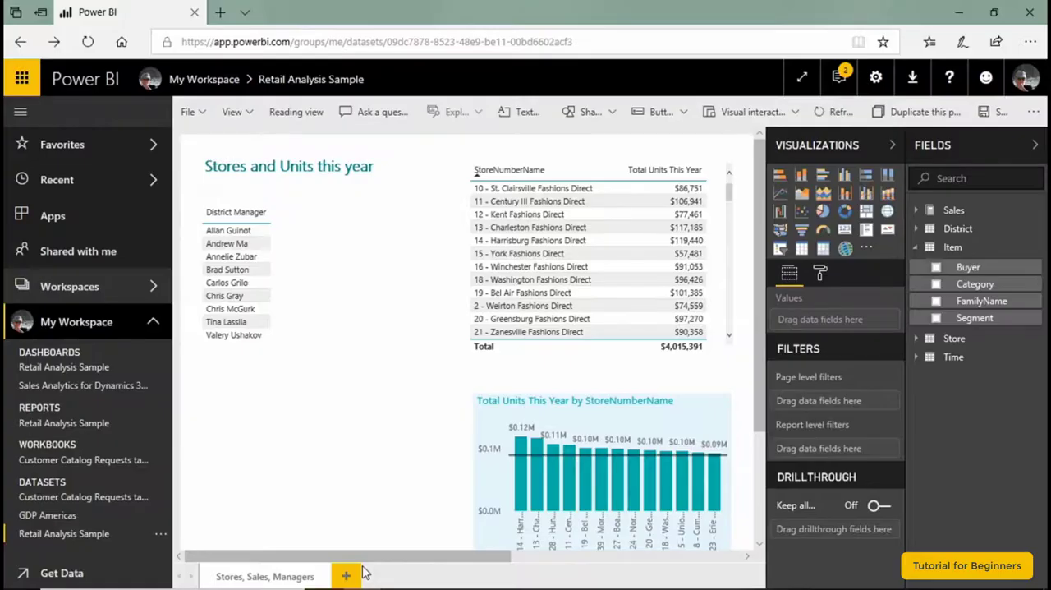
- Add a new report page and place a table of the Item table's Category field on it
{"action": "left_click", "coordinate": [347, 575]}
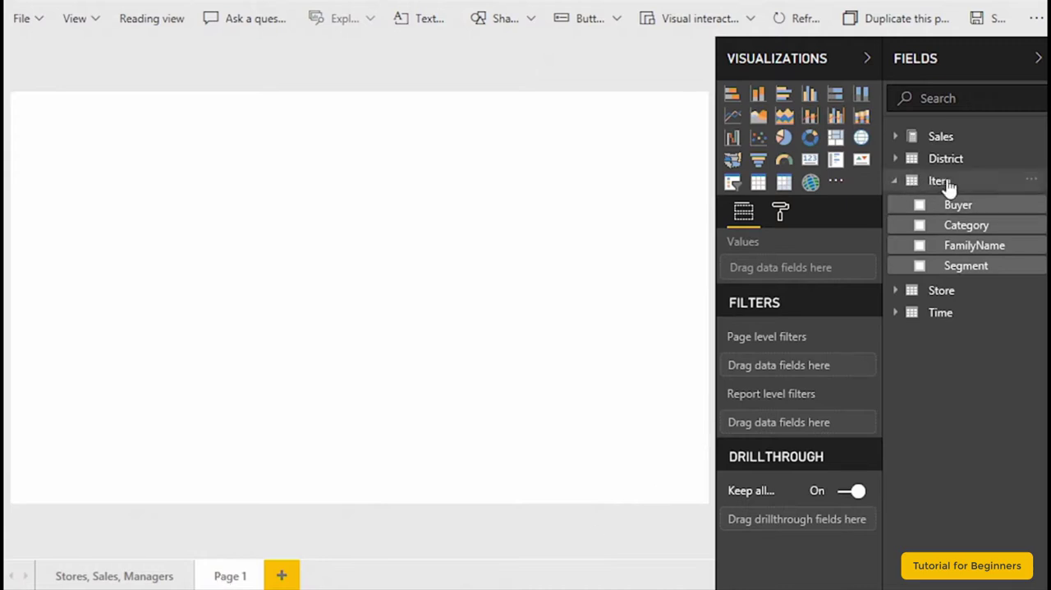
{"action": "left_click", "coordinate": [920, 226]}
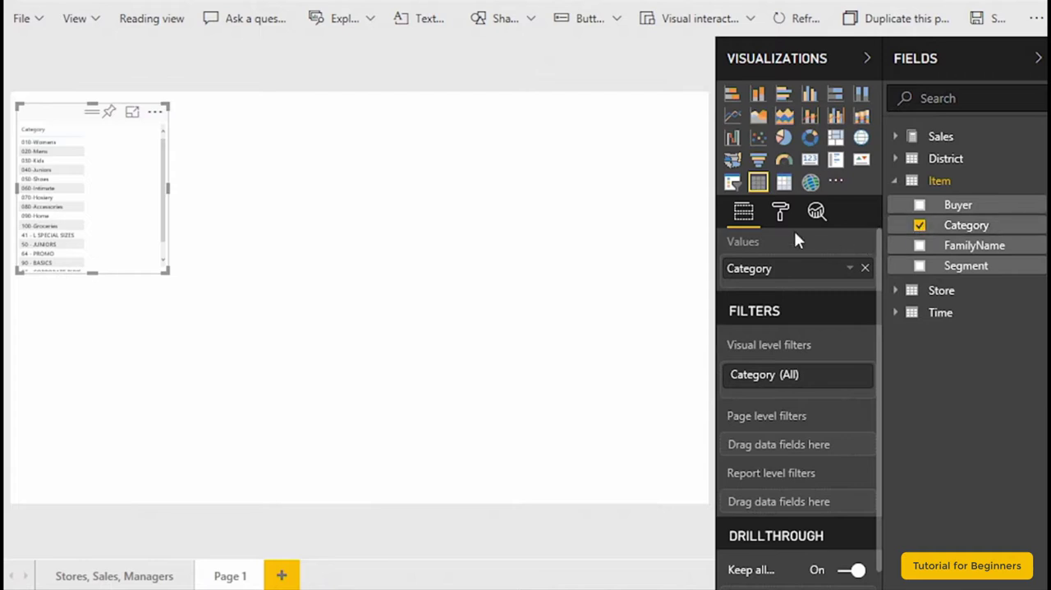
- Set the Category table's values text size to 15 and lengthen the table to fit all its rows
{"action": "left_click", "coordinate": [781, 215]}
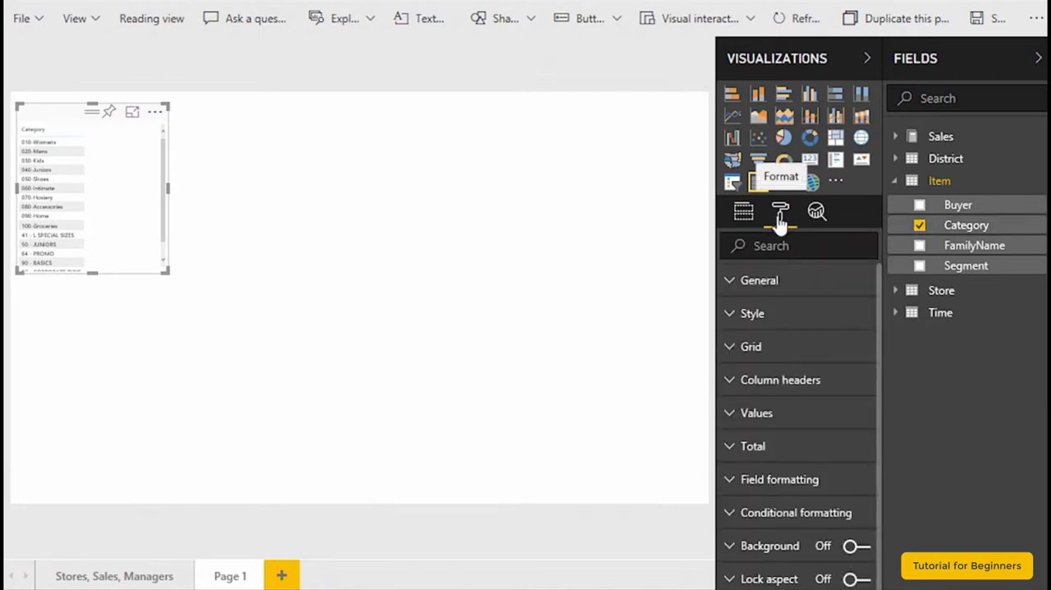
{"action": "left_click", "coordinate": [731, 418]}
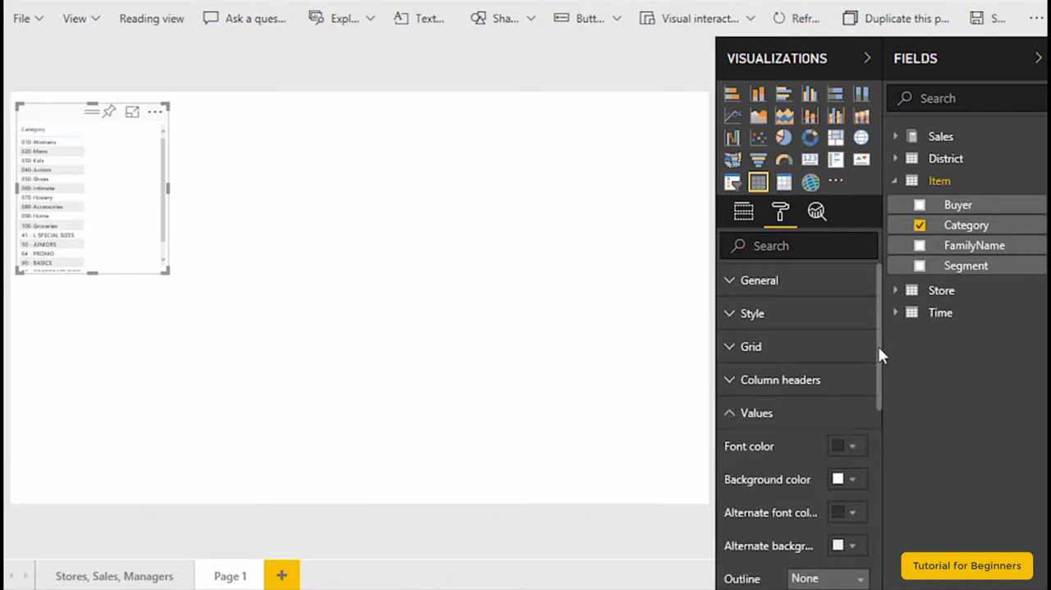
{"action": "left_click_drag", "start_coordinate": [878, 353], "coordinate": [878, 464]}
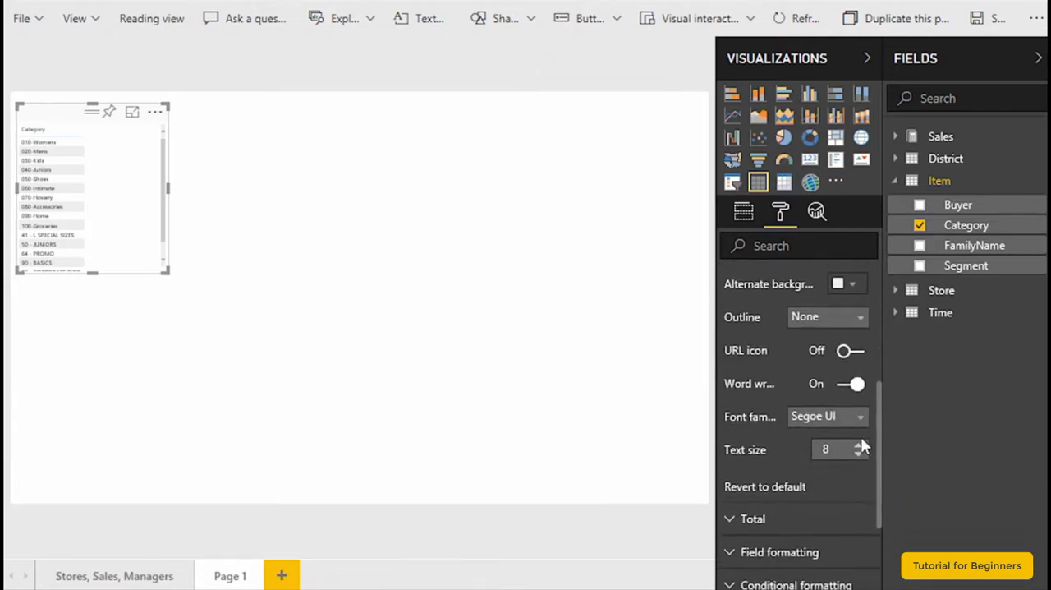
{"action": "left_click", "coordinate": [858, 445]}
{"action": "left_click", "coordinate": [859, 444]}
{"action": "left_click", "coordinate": [859, 444]}
{"action": "left_click", "coordinate": [858, 449]}
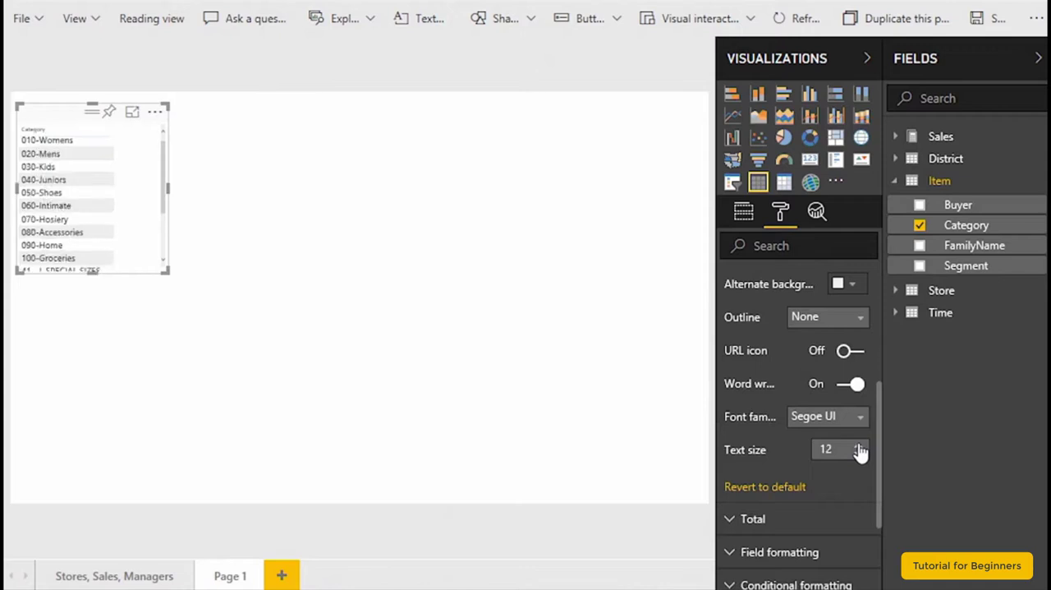
{"action": "left_click", "coordinate": [858, 449]}
{"action": "left_click", "coordinate": [858, 449]}
{"action": "left_click", "coordinate": [858, 449]}
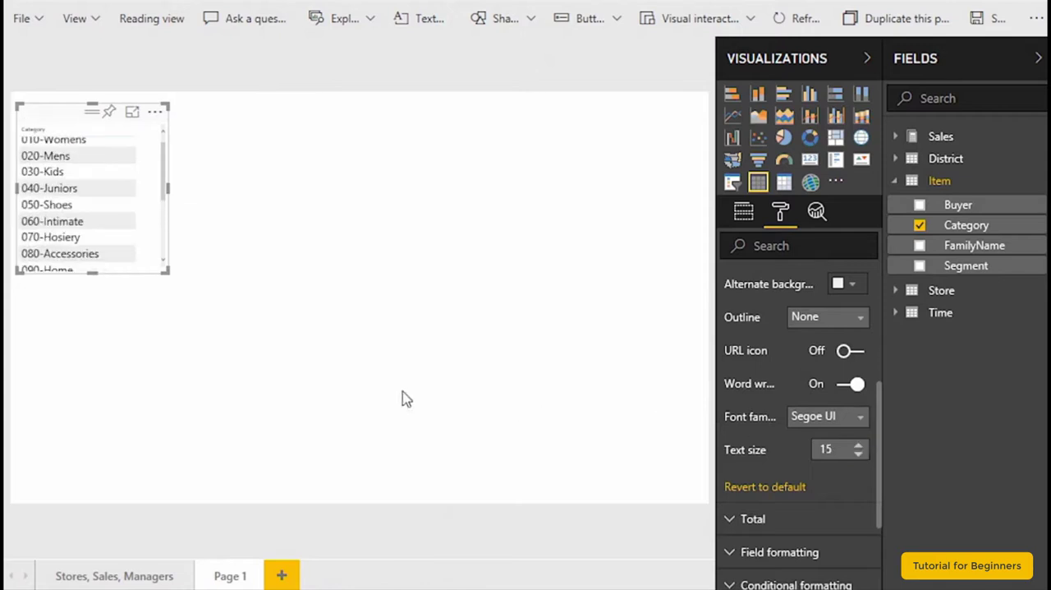
{"action": "left_click_drag", "start_coordinate": [162, 269], "coordinate": [161, 416]}
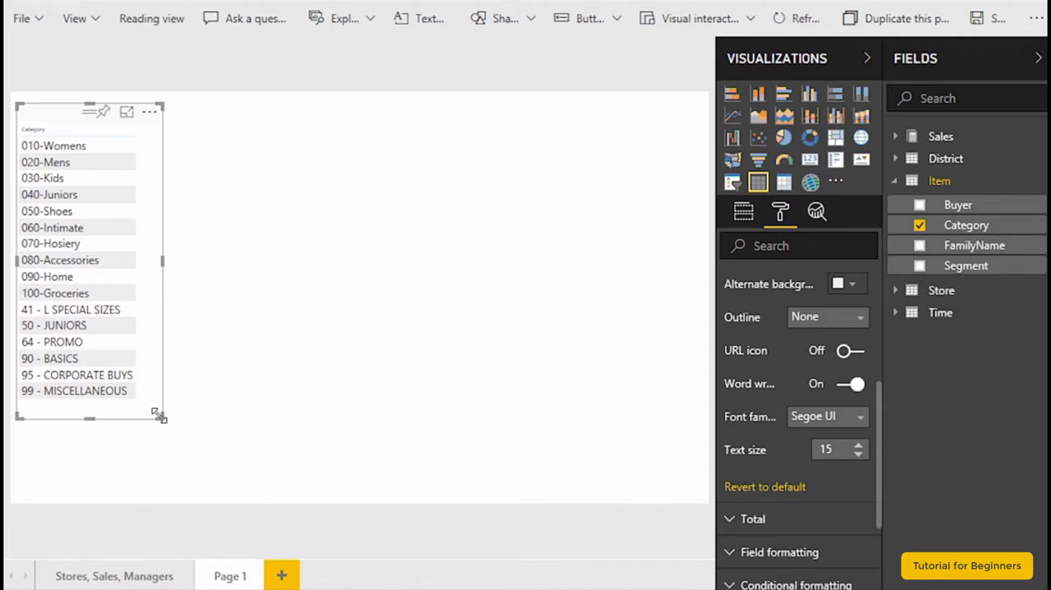
- Add Total Units Last Year from Sales to the Category table and widen the table to fit both columns
{"action": "left_click", "coordinate": [895, 138]}
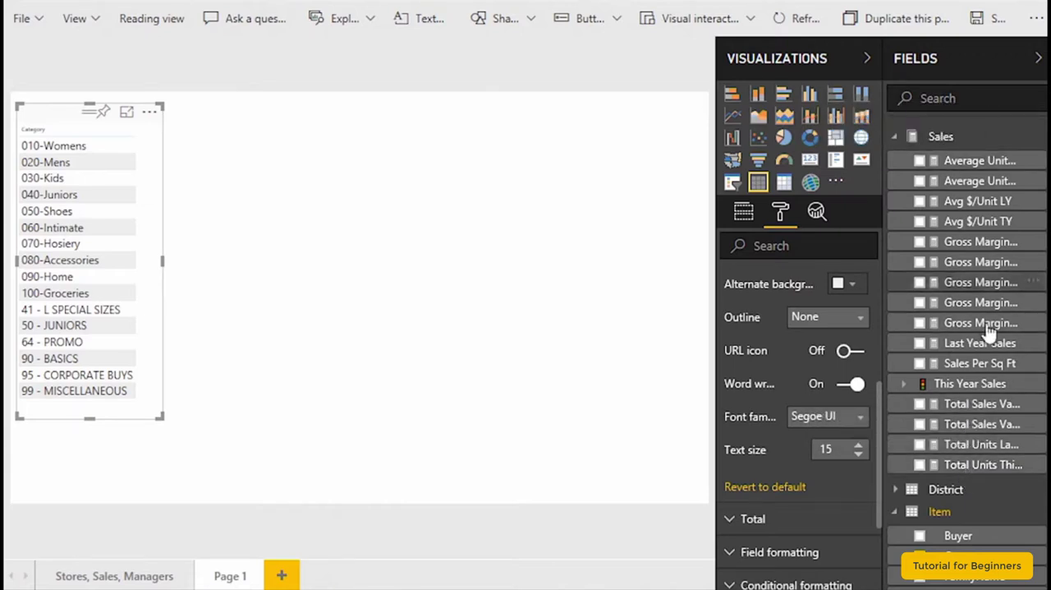
{"action": "left_click", "coordinate": [919, 445]}
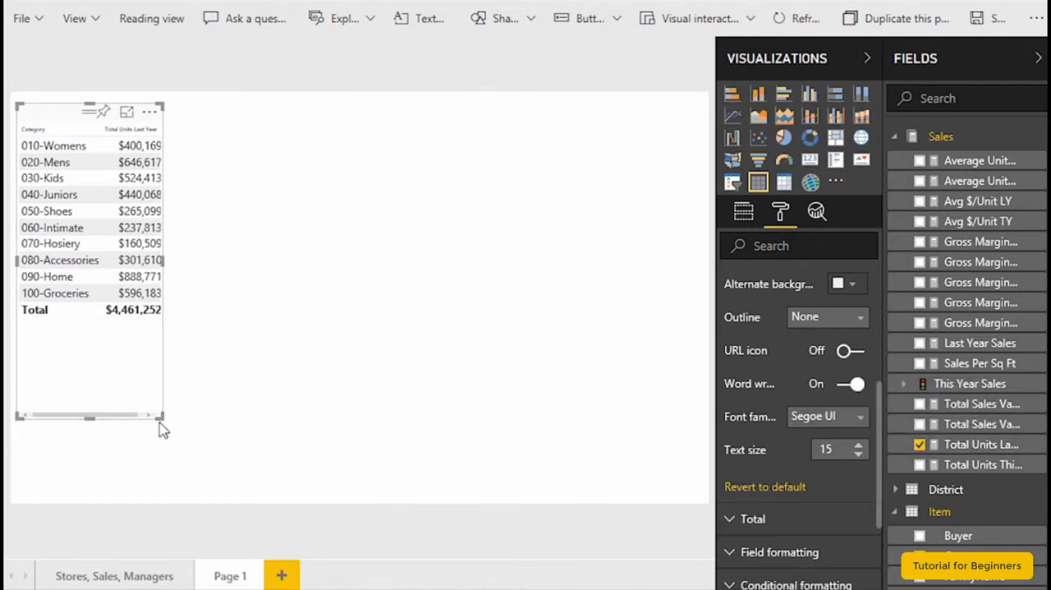
{"action": "left_click_drag", "start_coordinate": [162, 417], "coordinate": [268, 425]}
{"action": "left_click", "coordinate": [266, 425]}
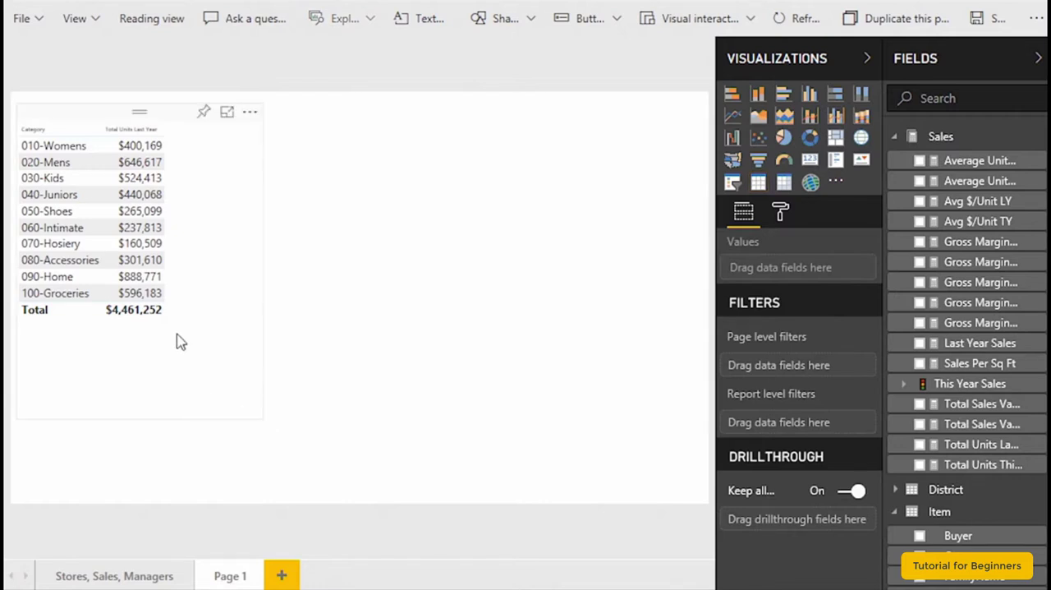
- Convert the Category and Total Units Last Year table to a pie chart and deselect it
{"action": "left_click", "coordinate": [75, 120]}
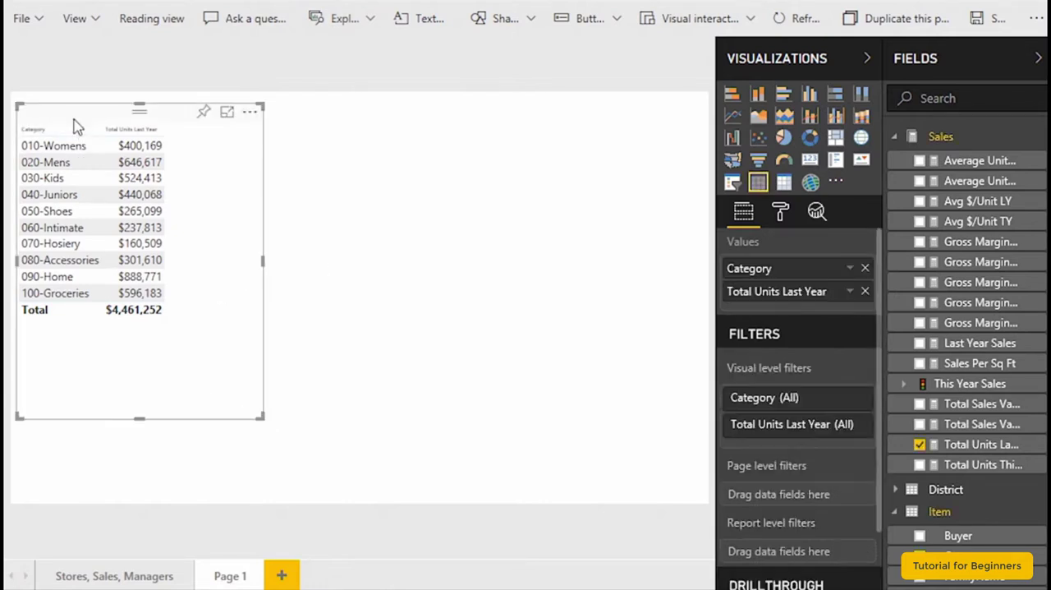
{"action": "left_click", "coordinate": [784, 140]}
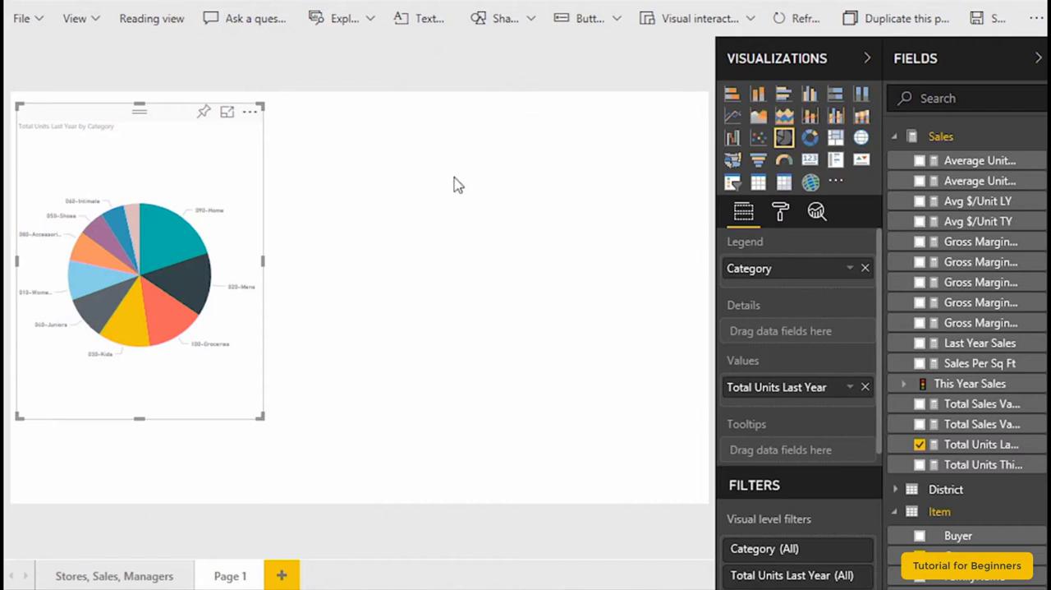
{"action": "left_click", "coordinate": [366, 181]}
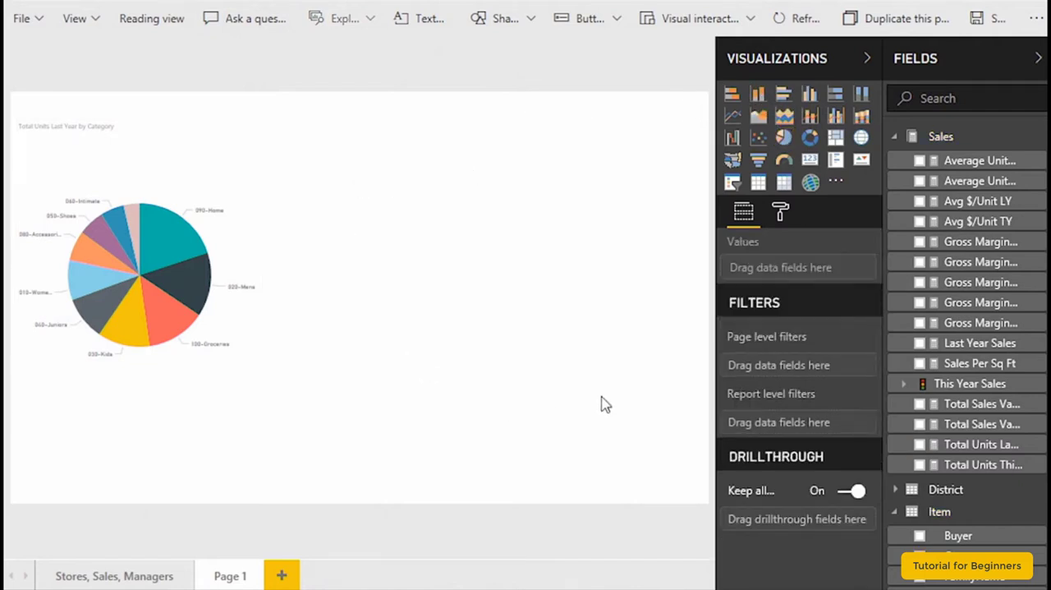
- Remove the Total Units Last Year by Category pie chart from the page
{"action": "mouse_move", "coordinate": [197, 146]}
{"action": "left_click", "coordinate": [251, 112]}
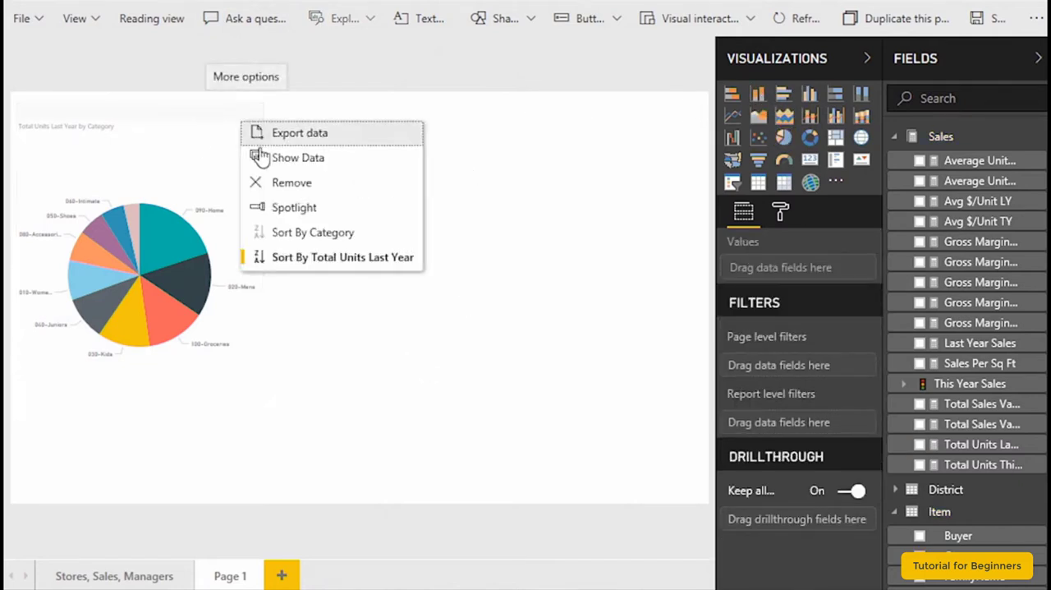
{"action": "left_click", "coordinate": [267, 182]}
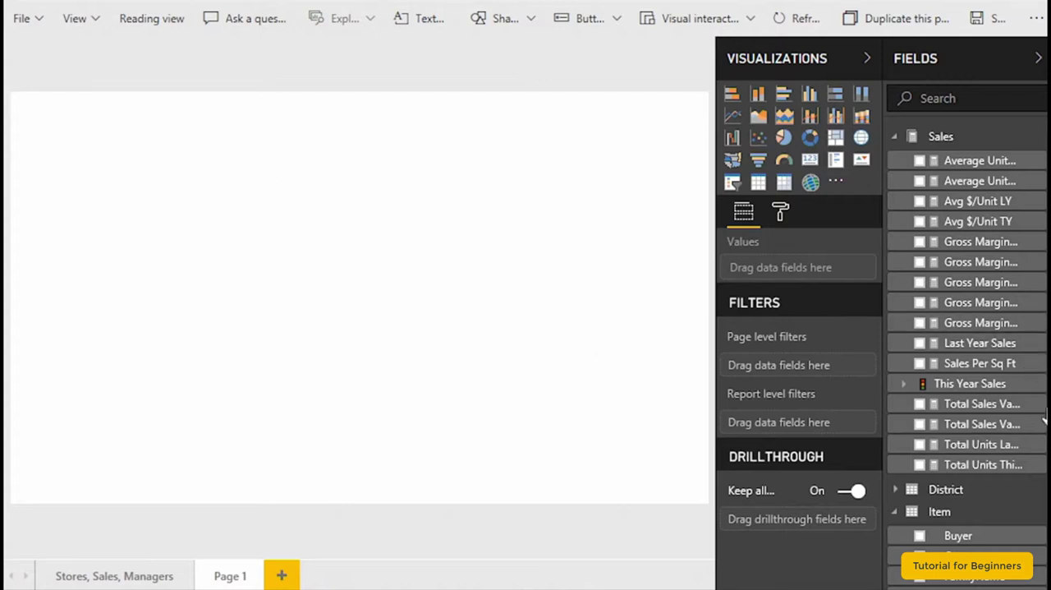
- Create a pie chart of Total Units Last Year from Sales by the Item table's Category, and enlarge it to about double its width
{"action": "left_click", "coordinate": [920, 444]}
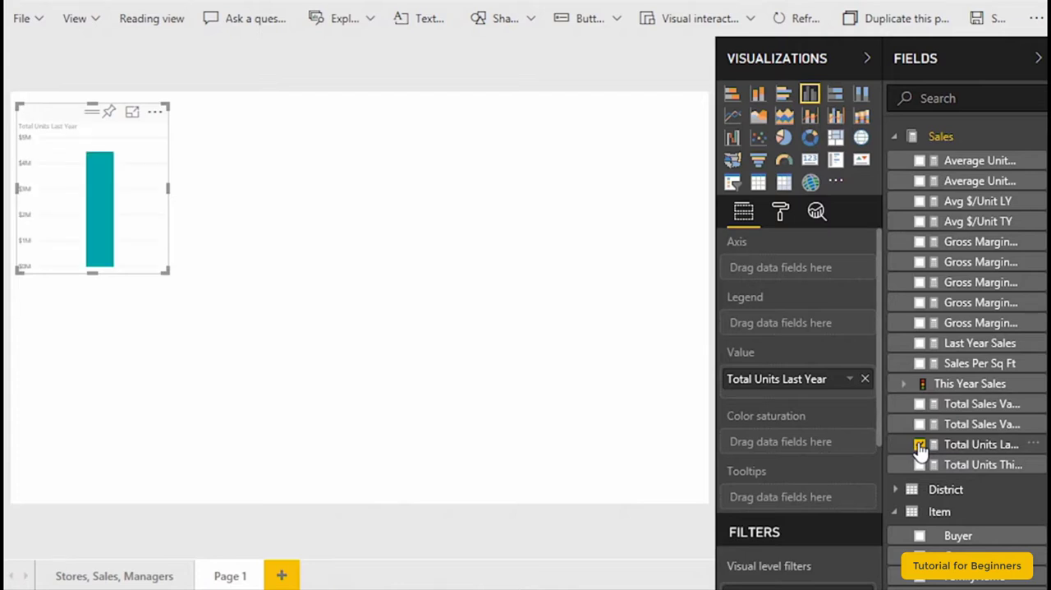
{"action": "left_click", "coordinate": [785, 139]}
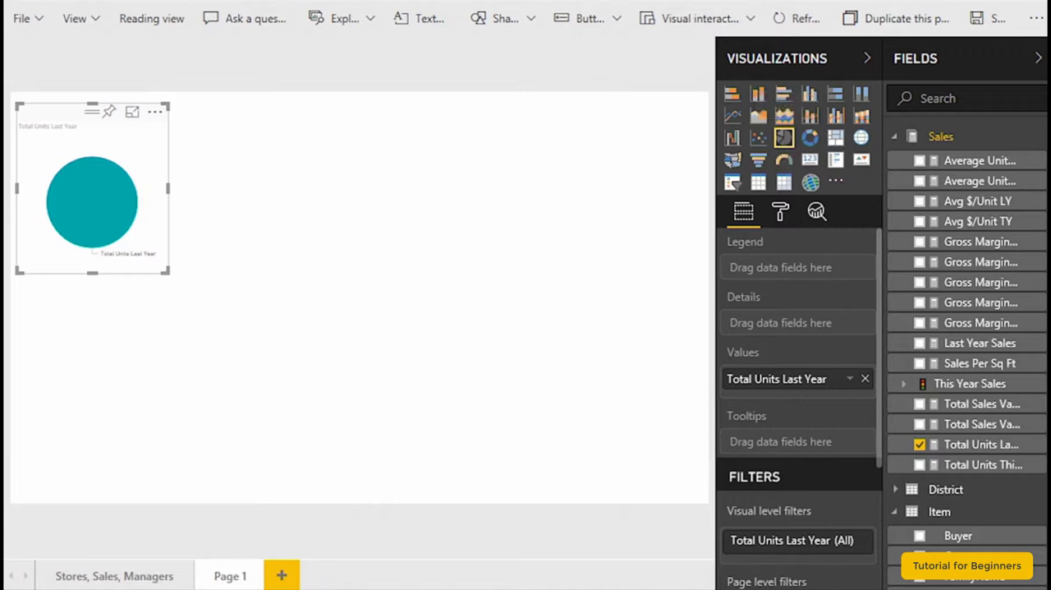
{"action": "scroll", "coordinate": [967, 344], "scroll_direction": "down", "scroll_amount": 1}
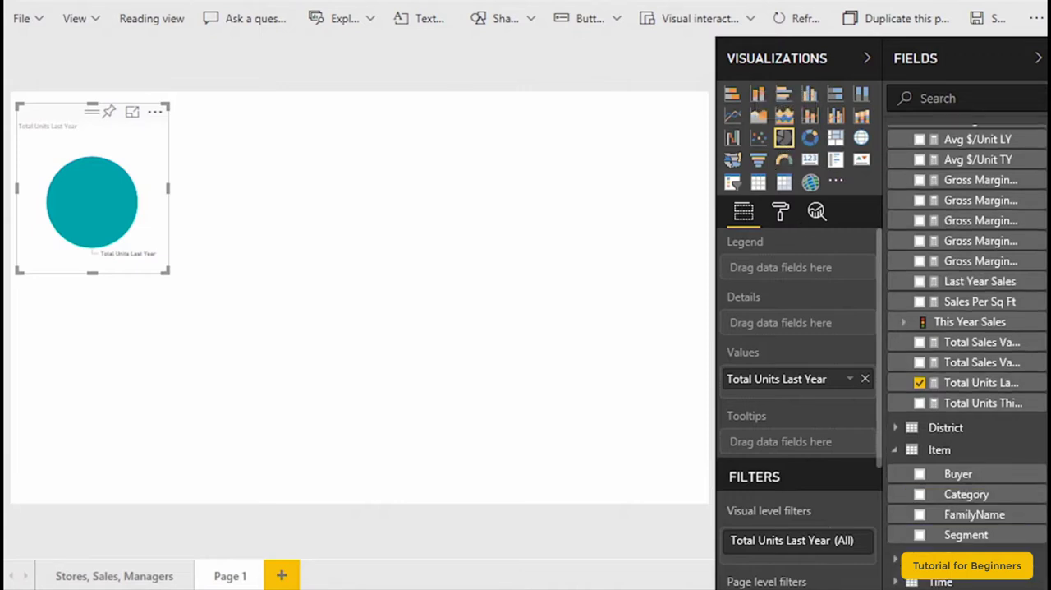
{"action": "left_click", "coordinate": [919, 495]}
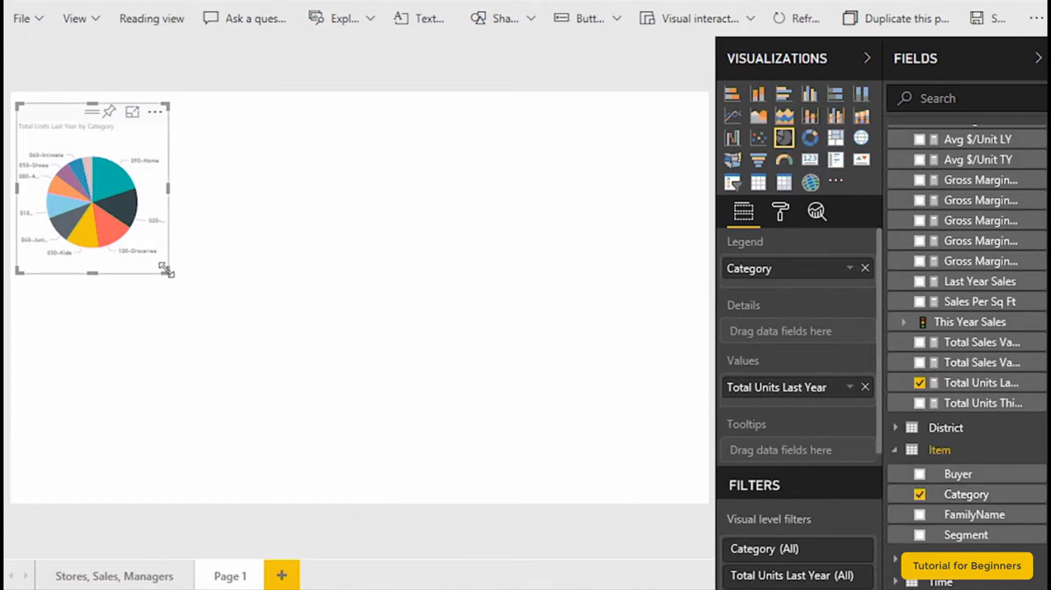
{"action": "left_click_drag", "start_coordinate": [166, 271], "coordinate": [329, 399]}
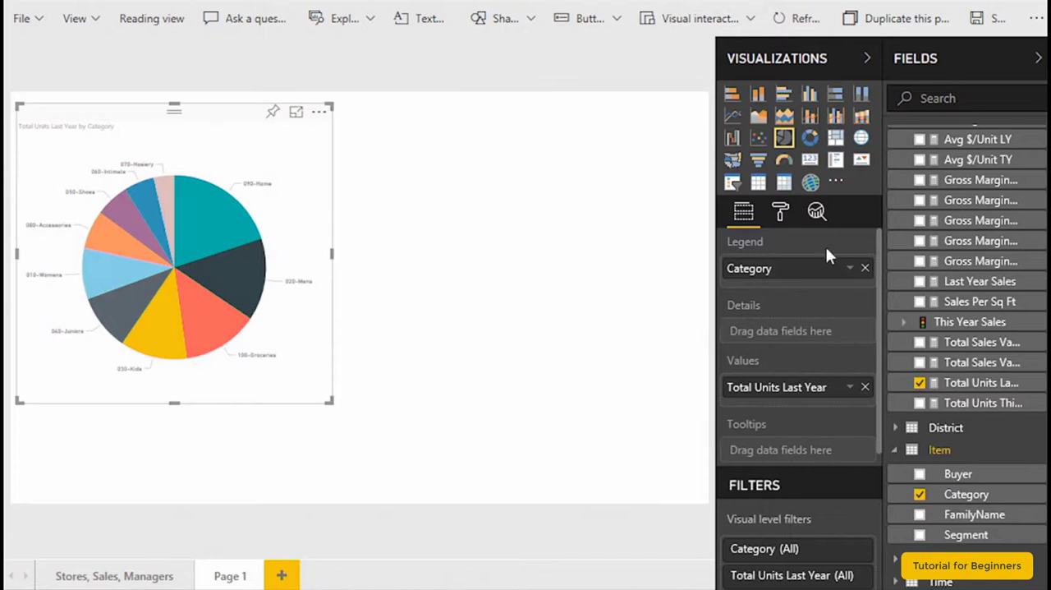
- Set the text size of the pie chart's detail labels to 15
{"action": "left_click", "coordinate": [780, 216]}
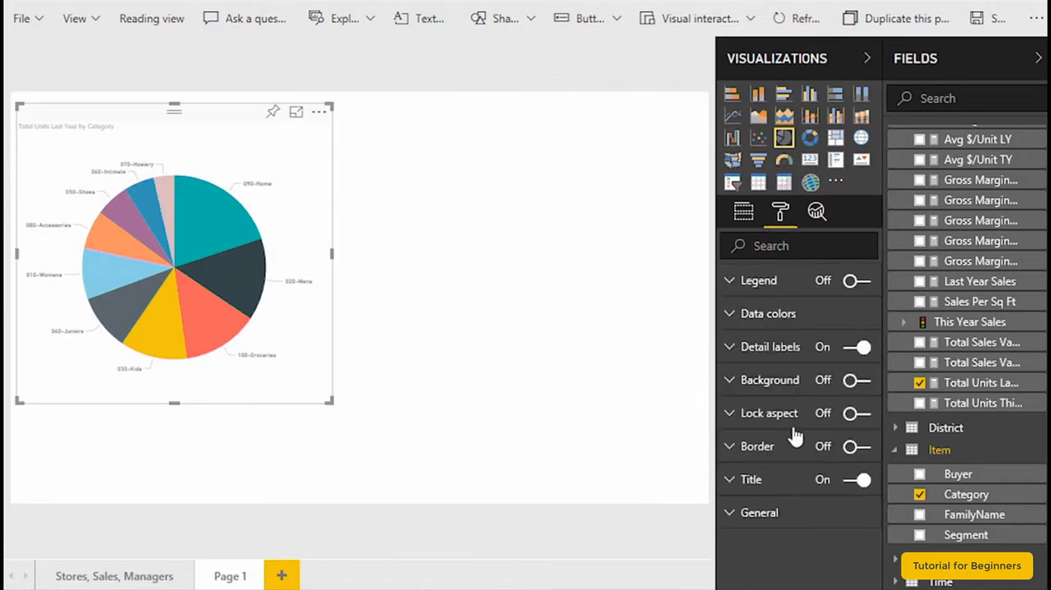
{"action": "left_click", "coordinate": [743, 359]}
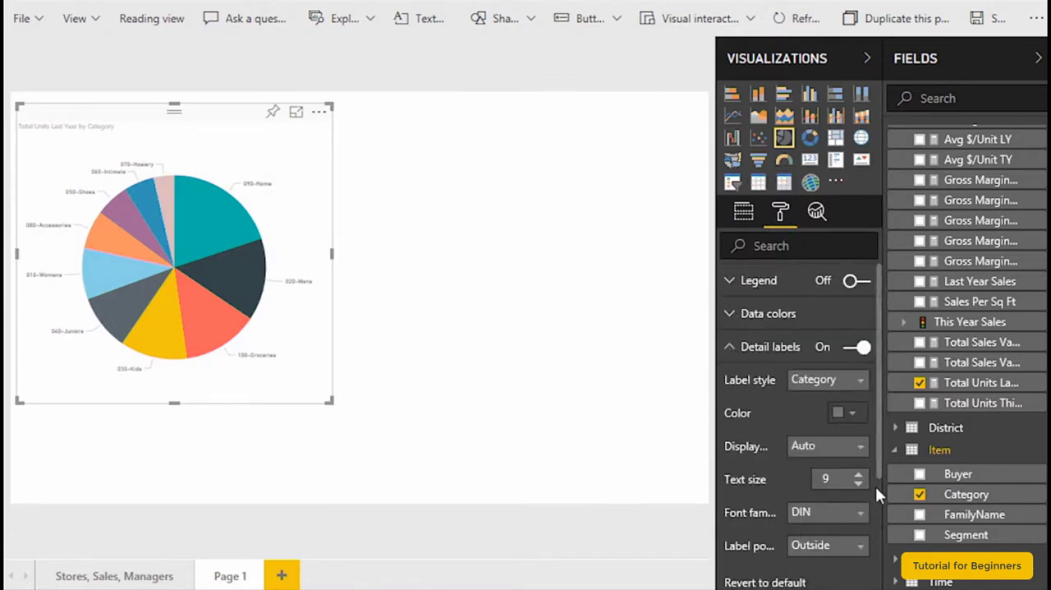
{"action": "left_click", "coordinate": [858, 475]}
{"action": "left_click", "coordinate": [858, 475]}
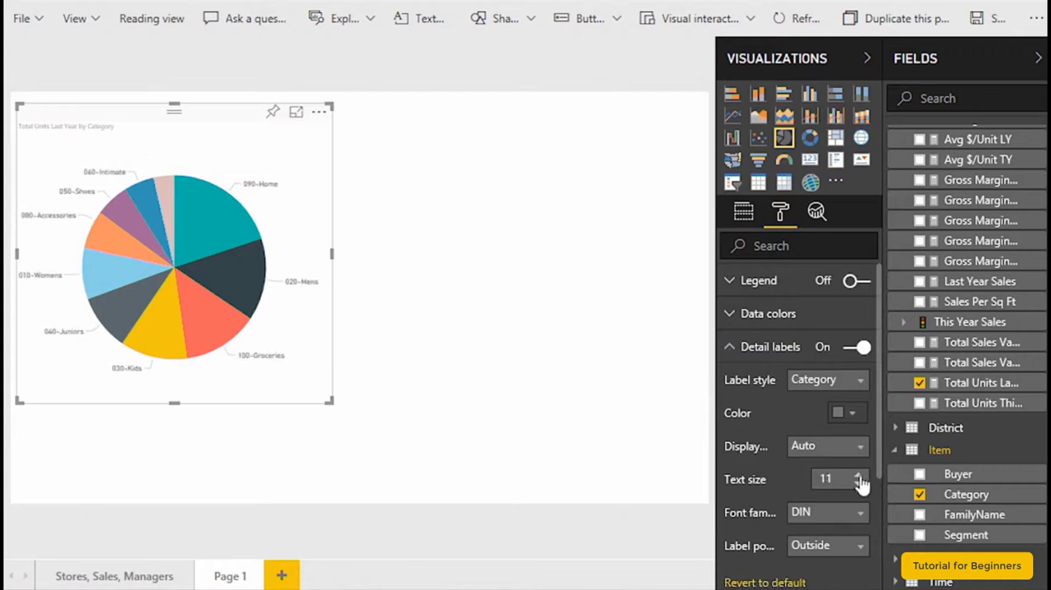
{"action": "left_click", "coordinate": [858, 475]}
{"action": "left_click", "coordinate": [858, 475]}
{"action": "left_click", "coordinate": [858, 475]}
{"action": "left_click", "coordinate": [858, 475]}
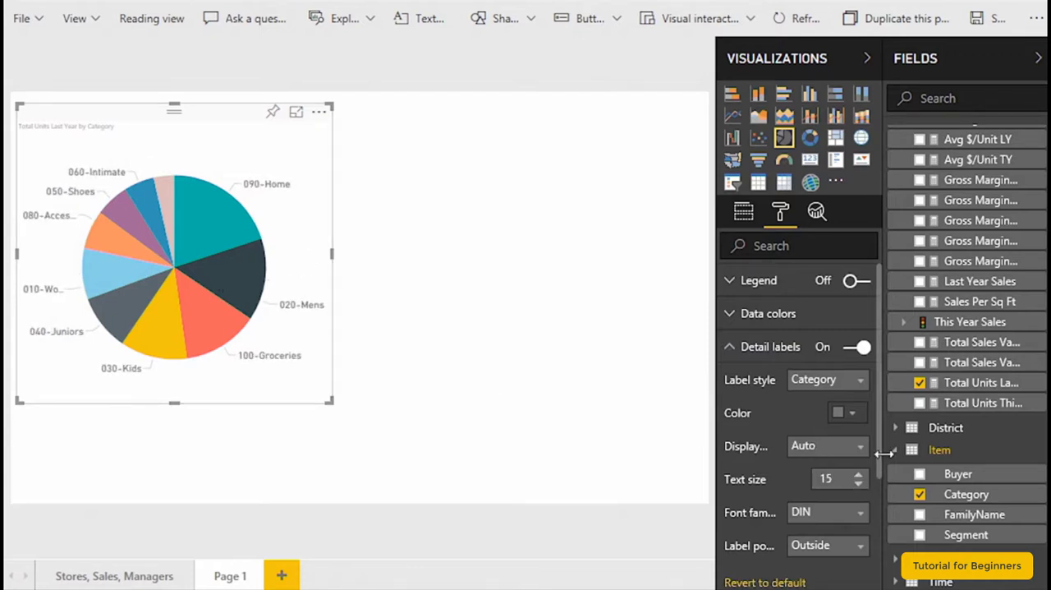
- Set the pie chart title's text size to 17 and its font color to dark teal
{"action": "left_click_drag", "start_coordinate": [877, 441], "coordinate": [876, 560]}
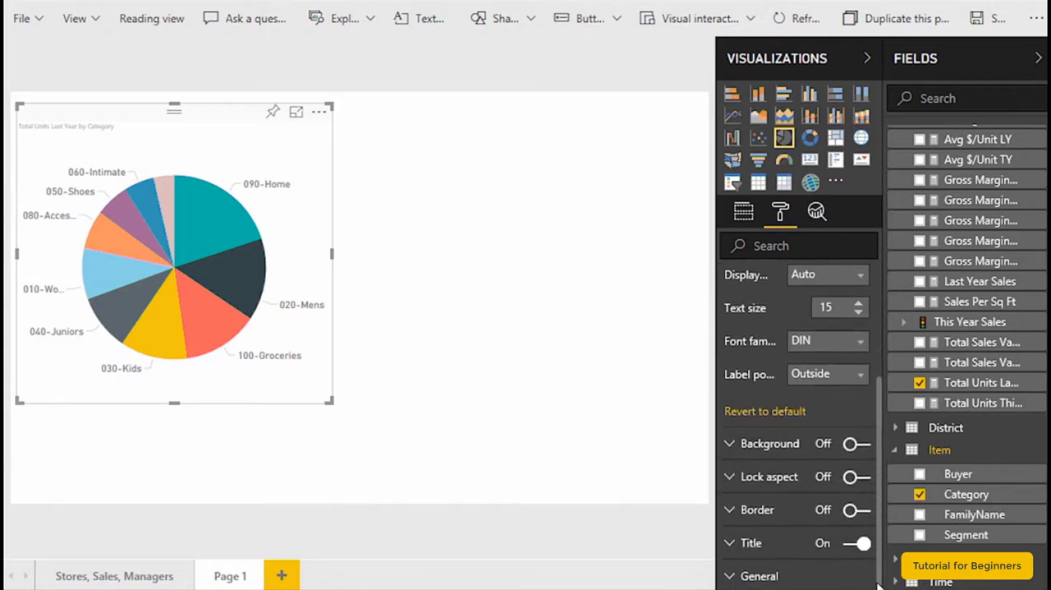
{"action": "left_click", "coordinate": [730, 543]}
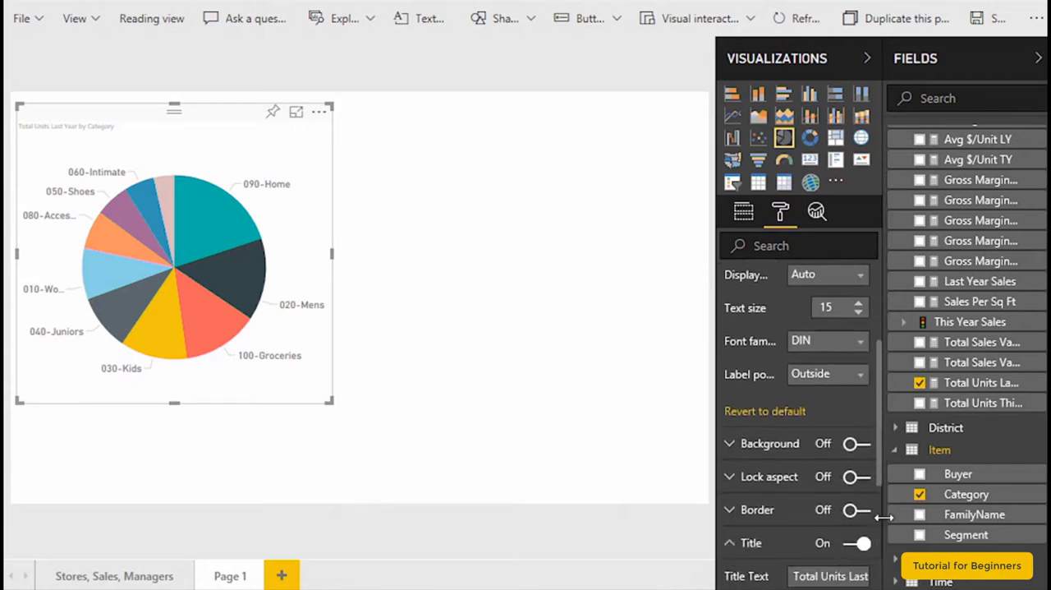
{"action": "left_click_drag", "start_coordinate": [878, 461], "coordinate": [880, 538]}
{"action": "left_click", "coordinate": [860, 532]}
{"action": "left_click", "coordinate": [860, 532]}
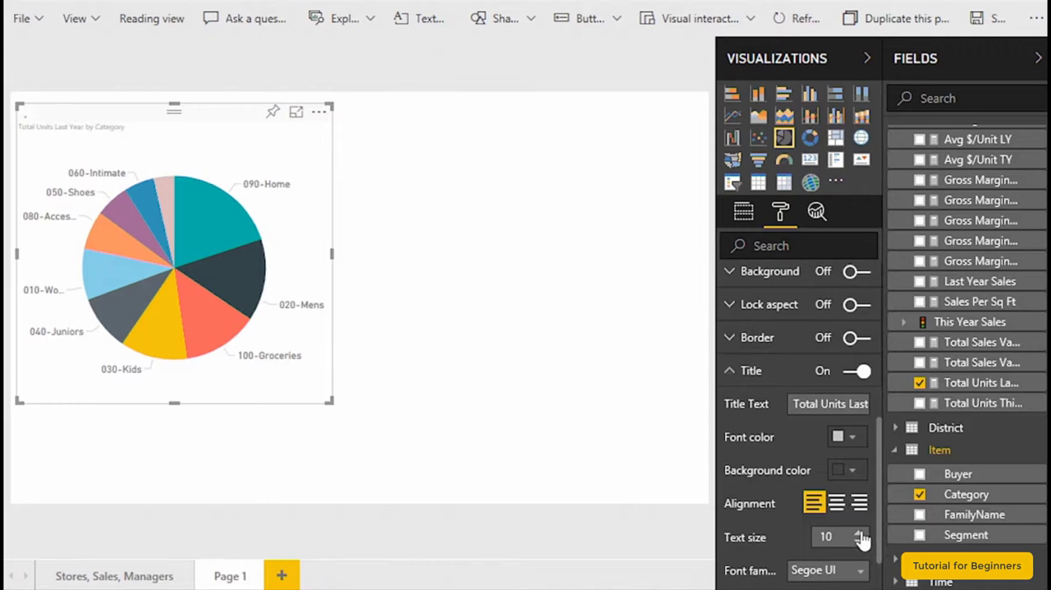
{"action": "left_click", "coordinate": [859, 532]}
{"action": "left_click", "coordinate": [859, 532]}
{"action": "left_click", "coordinate": [860, 532]}
{"action": "left_click", "coordinate": [860, 532]}
{"action": "left_click", "coordinate": [860, 532]}
{"action": "left_click", "coordinate": [859, 532]}
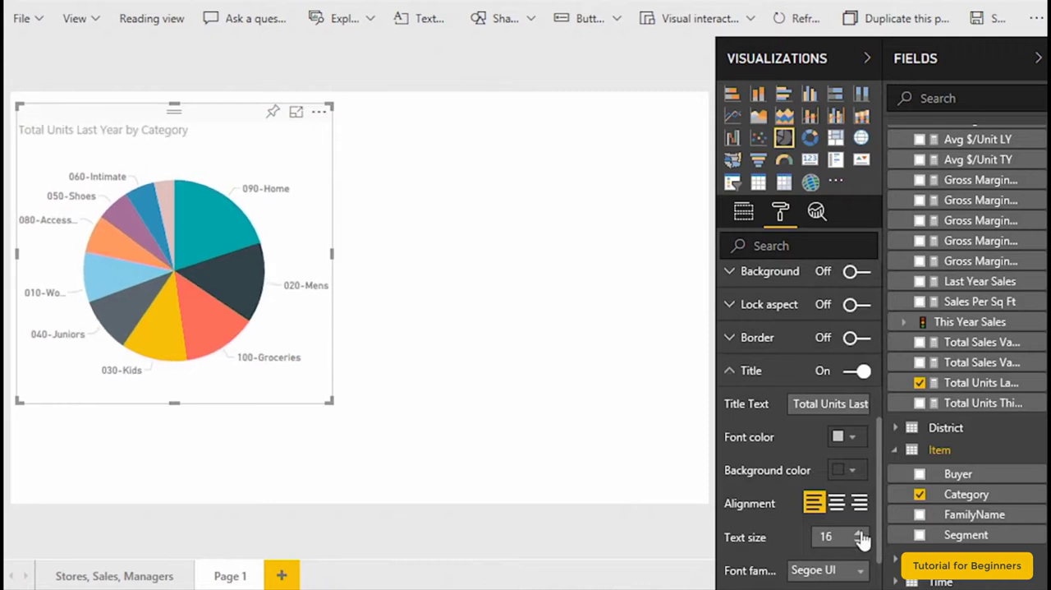
{"action": "left_click", "coordinate": [860, 532]}
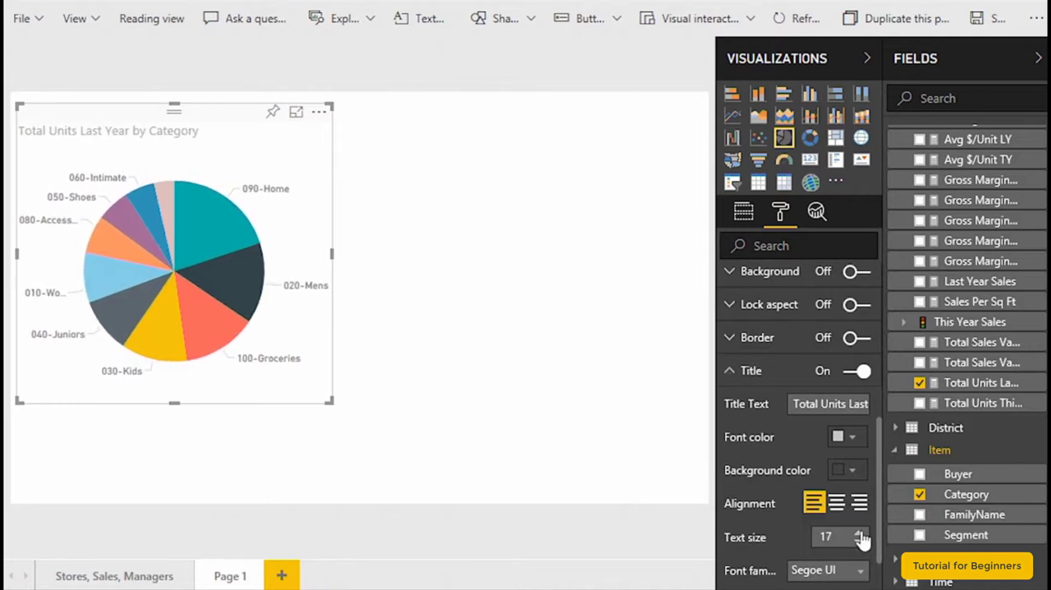
{"action": "left_click", "coordinate": [852, 436]}
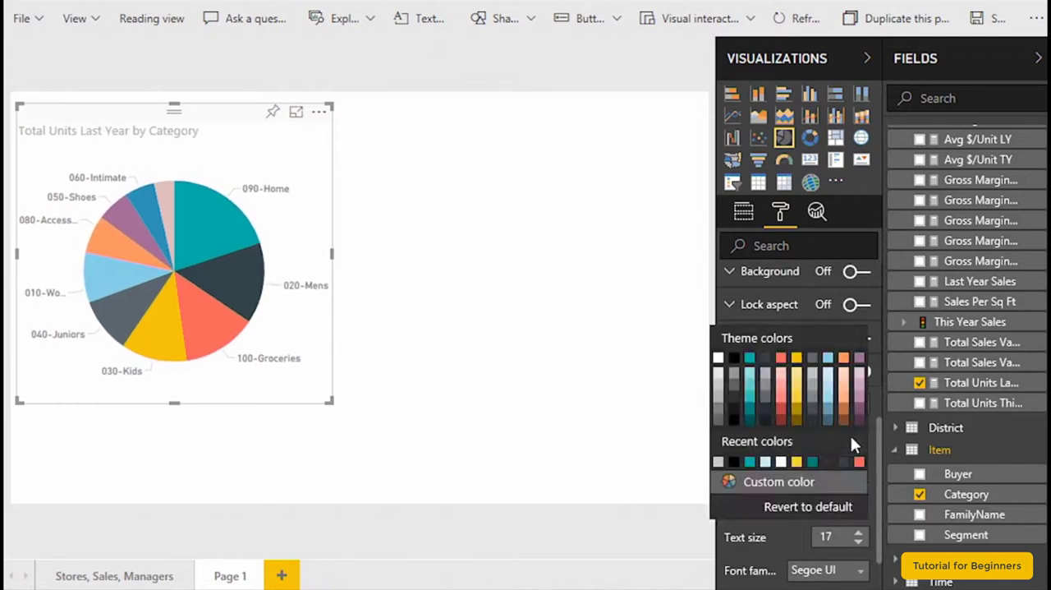
{"action": "left_click", "coordinate": [749, 409]}
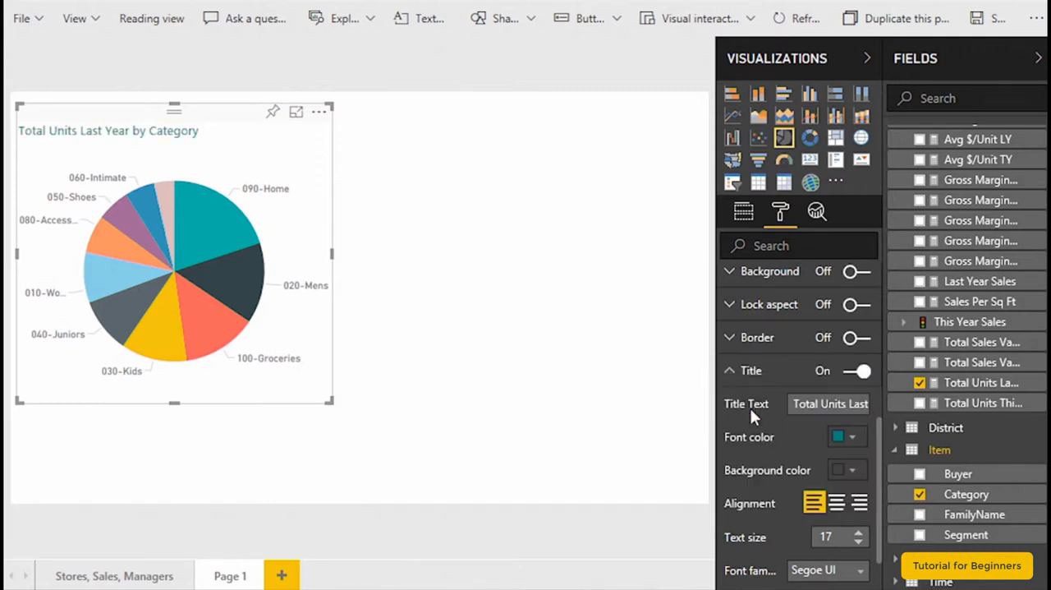
- Try the pie chart with its legend on and detail labels off, highlighting the 080-Accessories slice from the legend
{"action": "left_click_drag", "start_coordinate": [877, 437], "coordinate": [857, 280]}
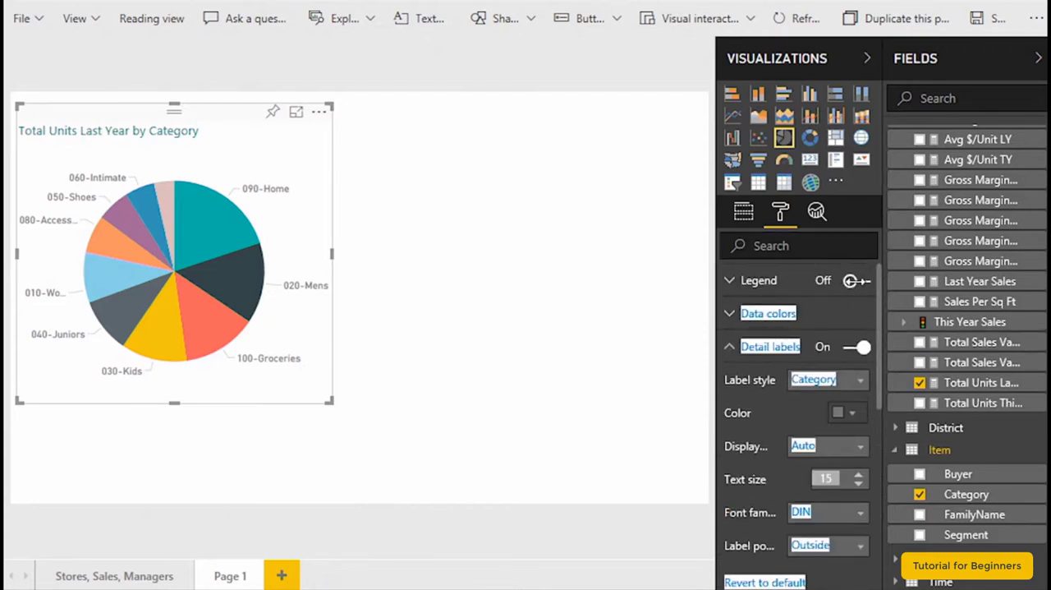
{"action": "left_click", "coordinate": [857, 281]}
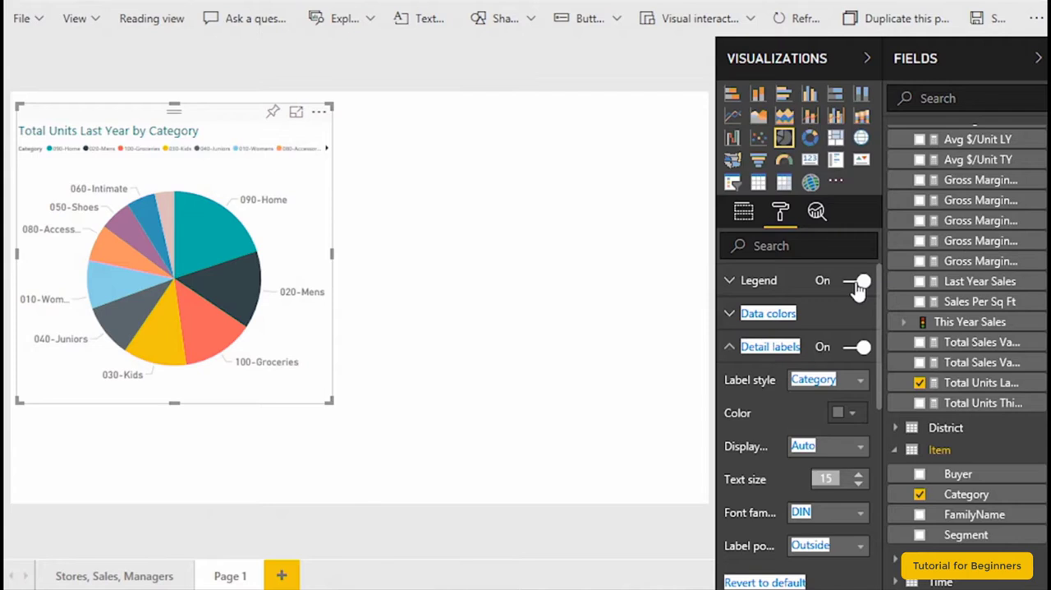
{"action": "left_click", "coordinate": [856, 280]}
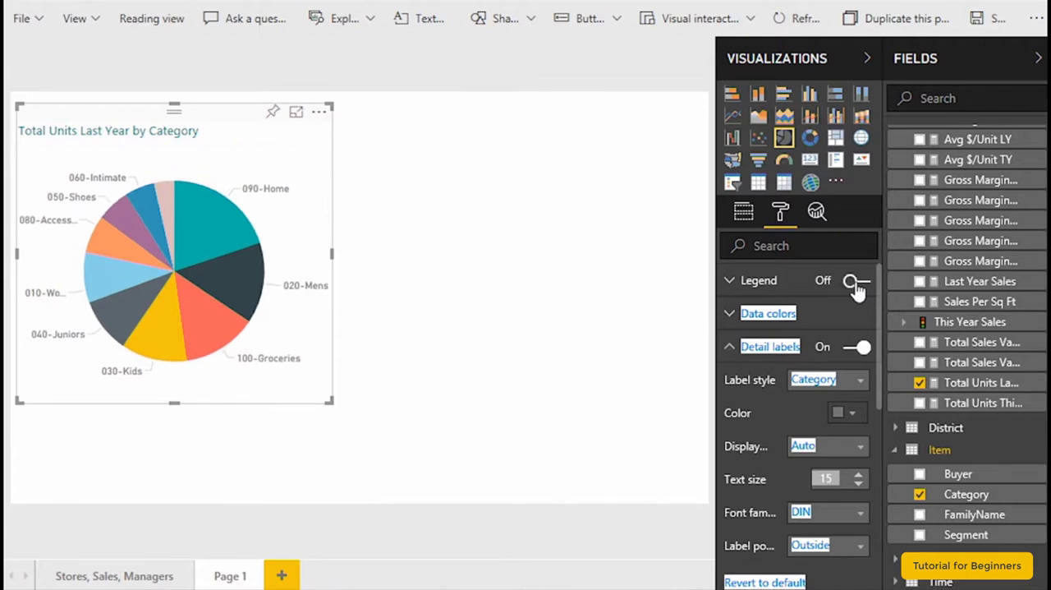
{"action": "left_click", "coordinate": [855, 281]}
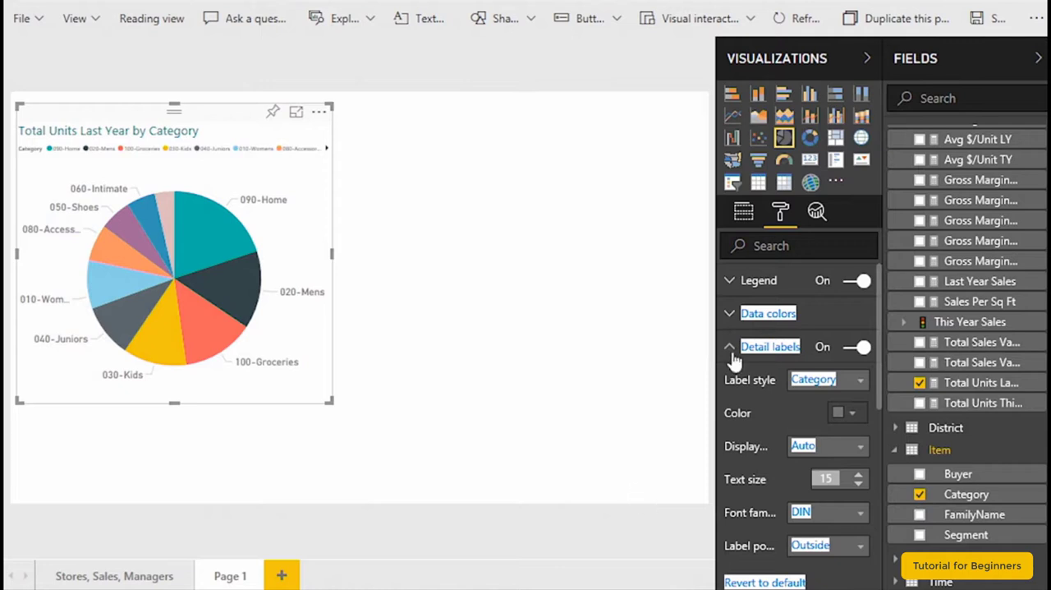
{"action": "left_click", "coordinate": [857, 348]}
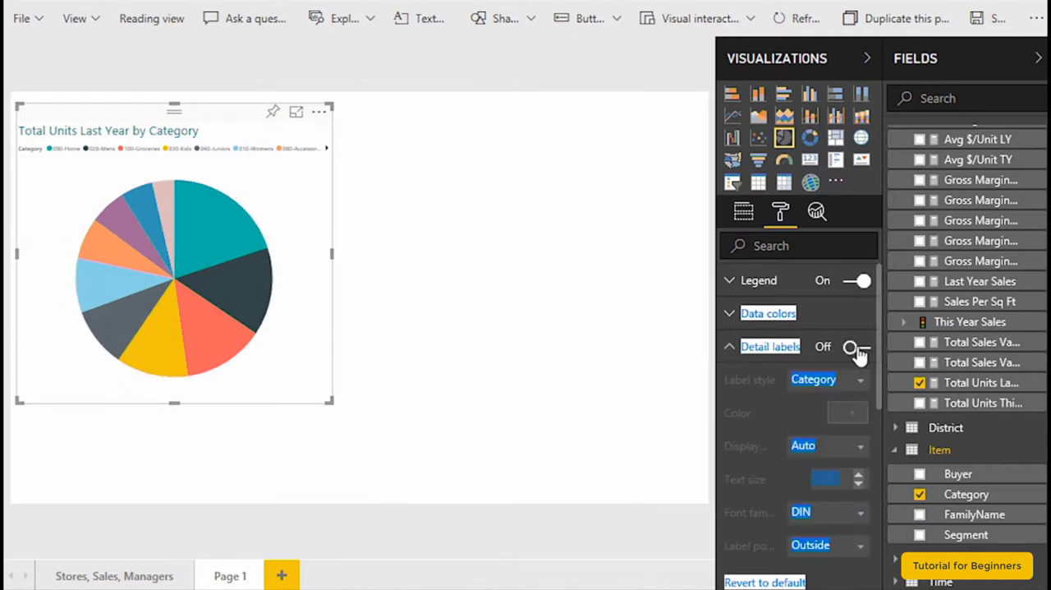
{"action": "left_click", "coordinate": [287, 152]}
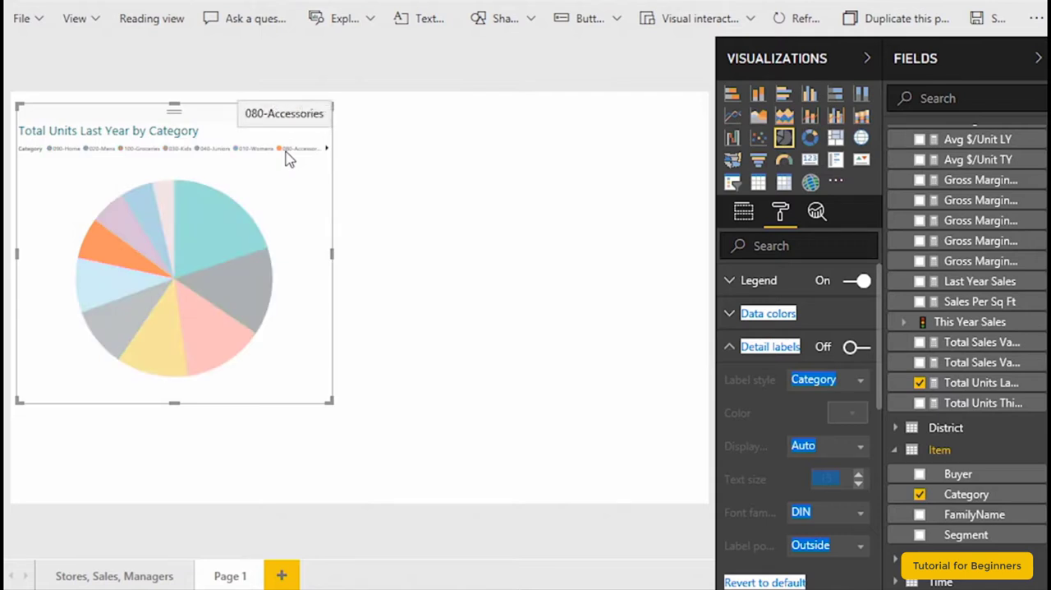
- Set the text size of the pie chart's legend to 14
{"action": "left_click", "coordinate": [729, 282]}
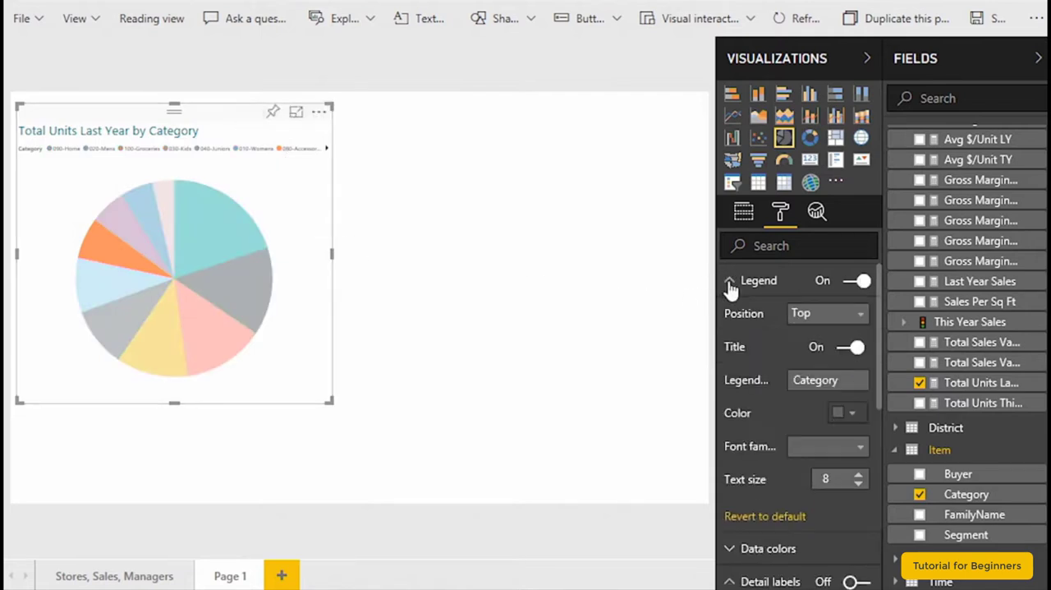
{"action": "left_click", "coordinate": [858, 477]}
{"action": "left_click", "coordinate": [858, 477]}
{"action": "left_click", "coordinate": [858, 476]}
{"action": "left_click", "coordinate": [858, 476]}
{"action": "left_click", "coordinate": [858, 476]}
{"action": "left_click", "coordinate": [858, 476]}
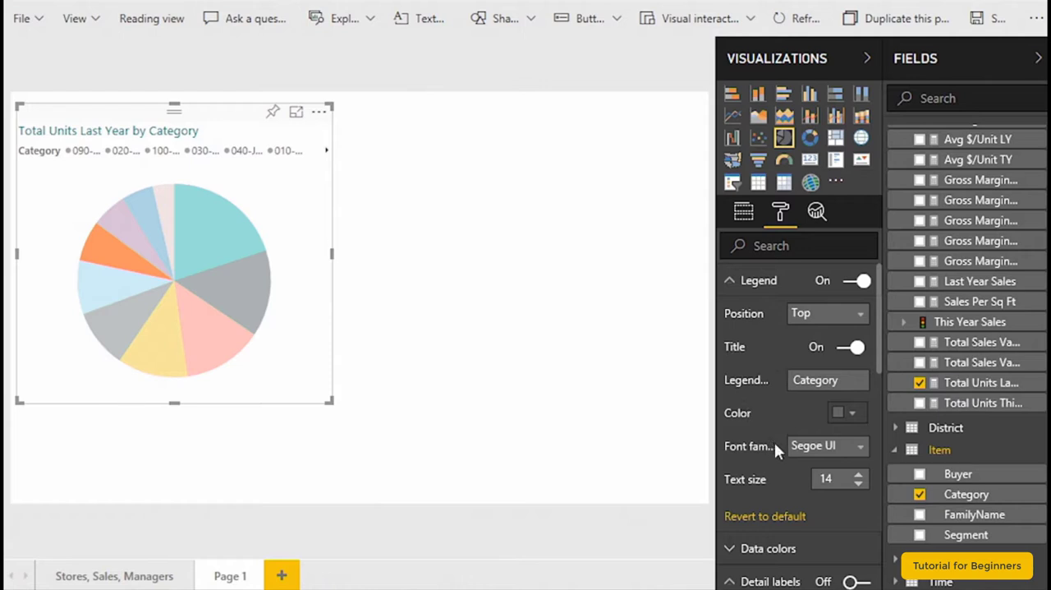
- Turn off the pie chart's legend and switch its detail labels back on
{"action": "left_click", "coordinate": [859, 282]}
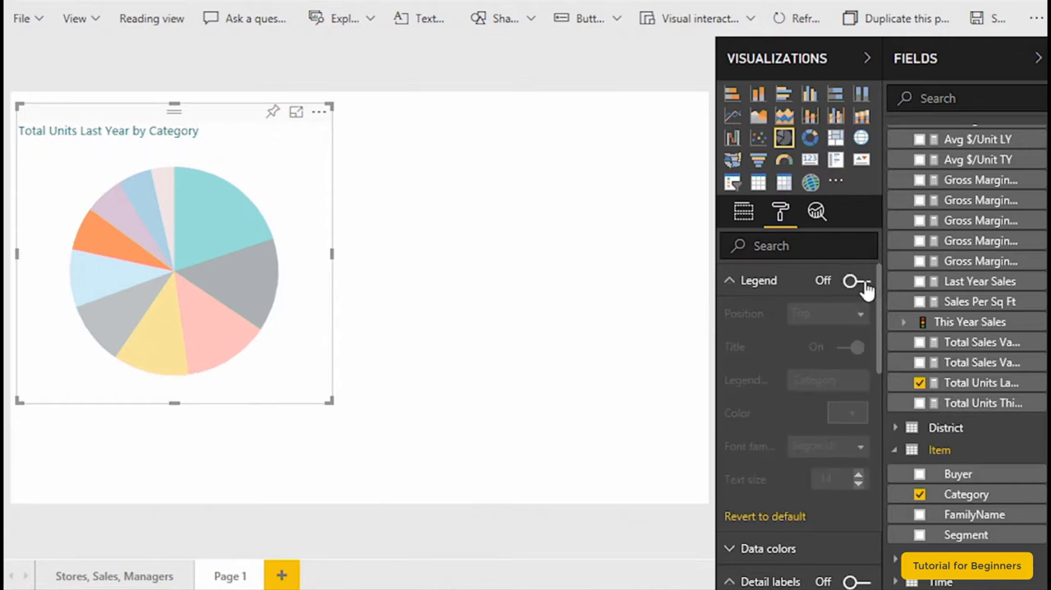
{"action": "left_click", "coordinate": [730, 281]}
{"action": "left_click", "coordinate": [852, 348]}
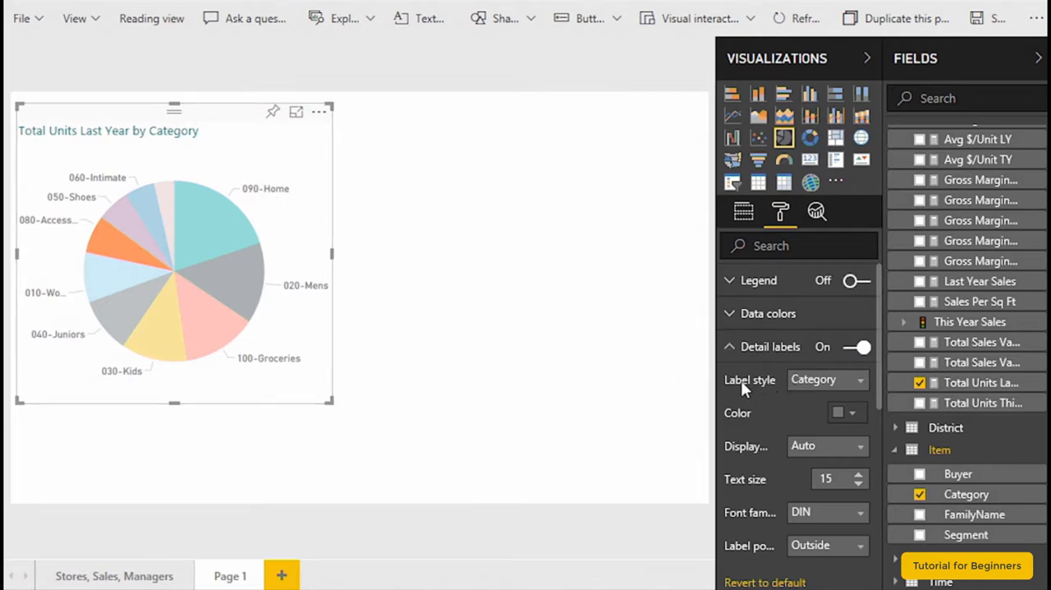
- Revert the pie chart's detail labels to their default formatting and collapse their settings
{"action": "left_click", "coordinate": [764, 581]}
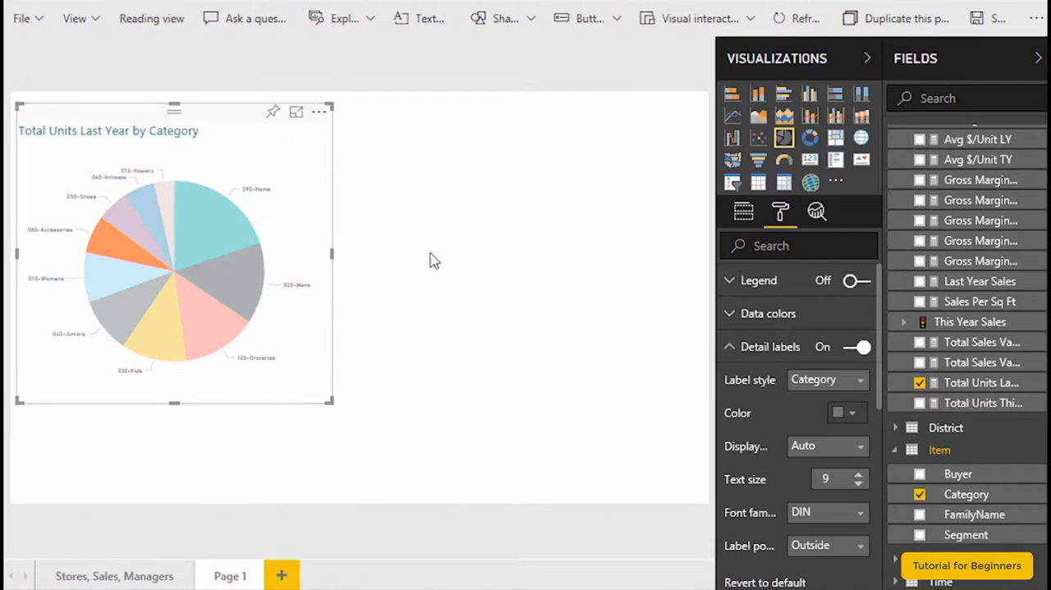
{"action": "left_click", "coordinate": [730, 348]}
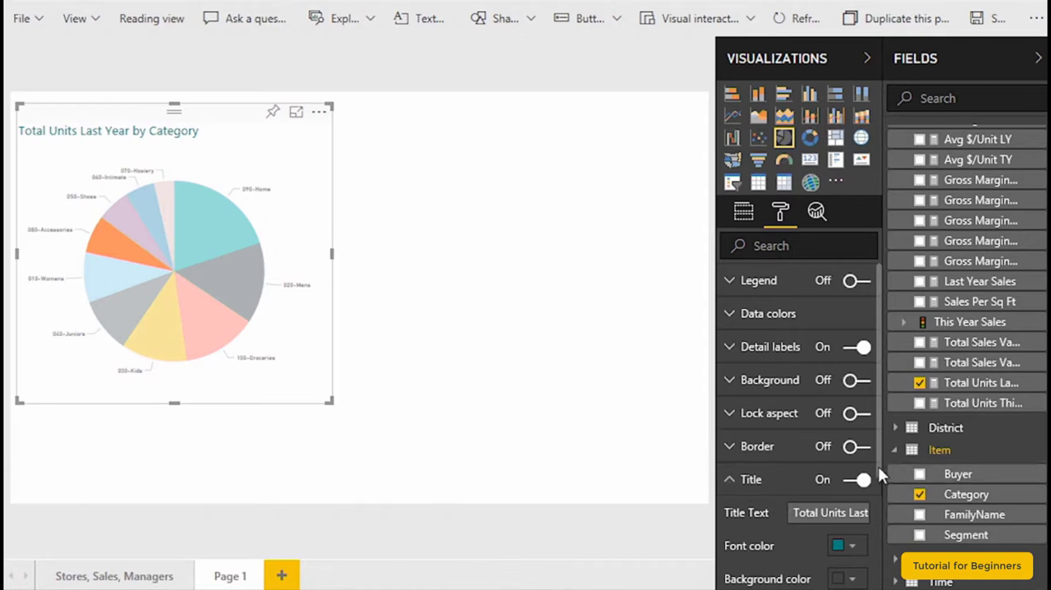
{"action": "scroll", "coordinate": [878, 472], "scroll_direction": "down", "scroll_amount": 4}
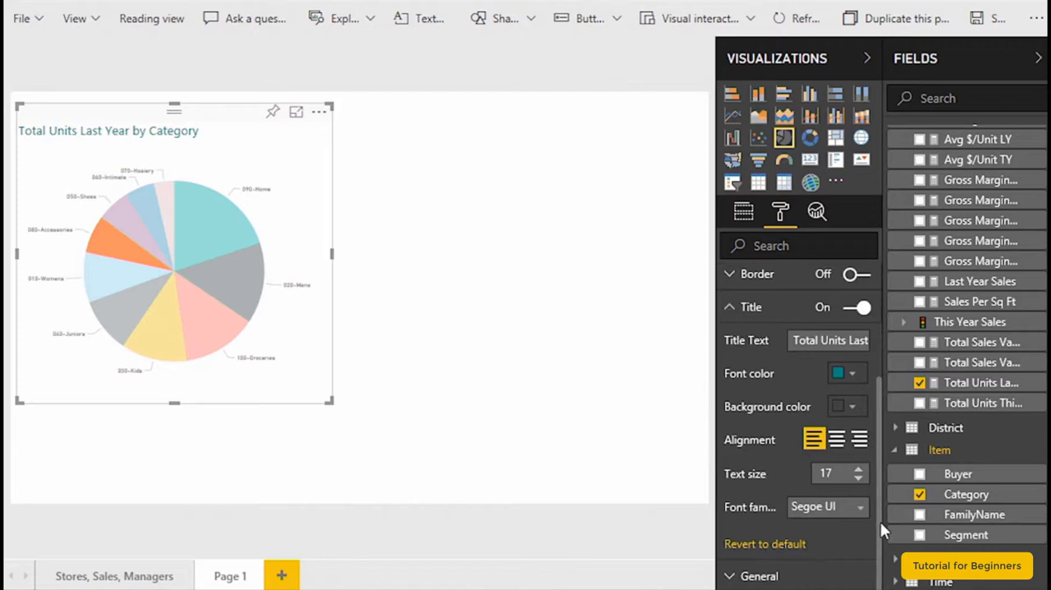
- Make the pie chart's detail labels show both category and value at text size 15, and deselect the chart
{"action": "scroll", "coordinate": [857, 345], "scroll_direction": "up", "scroll_amount": 4}
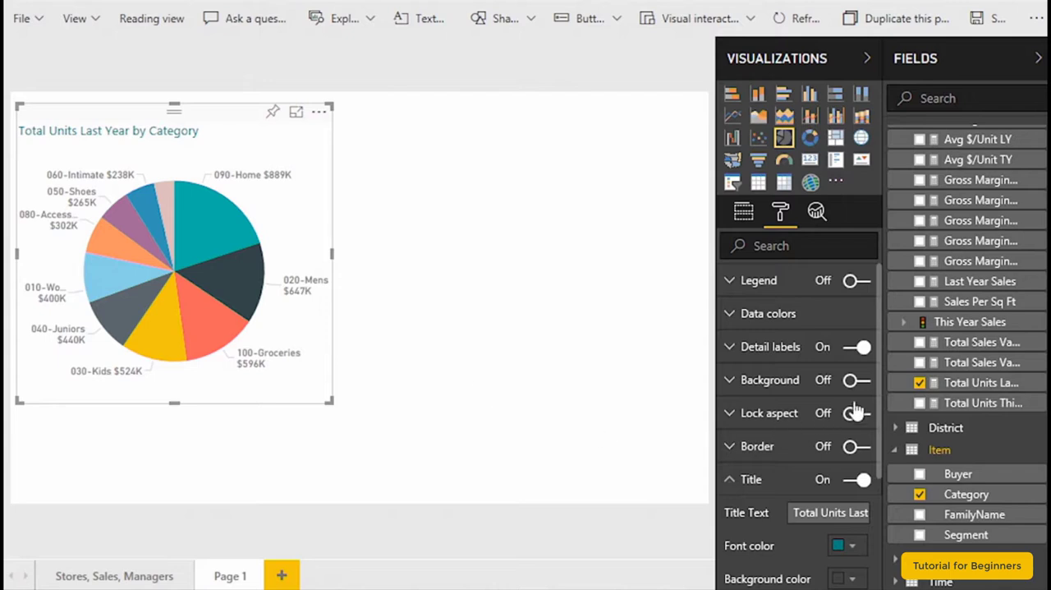
{"action": "left_click_drag", "start_coordinate": [878, 382], "coordinate": [873, 463]}
{"action": "left_click_drag", "start_coordinate": [869, 557], "coordinate": [876, 301]}
{"action": "left_click", "coordinate": [730, 349]}
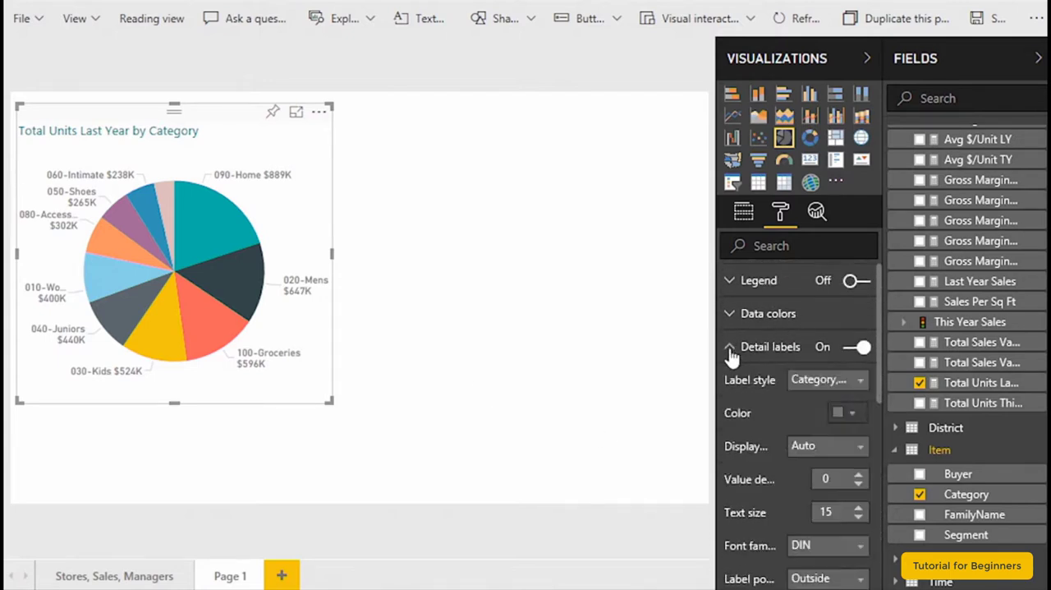
{"action": "left_click", "coordinate": [486, 220]}
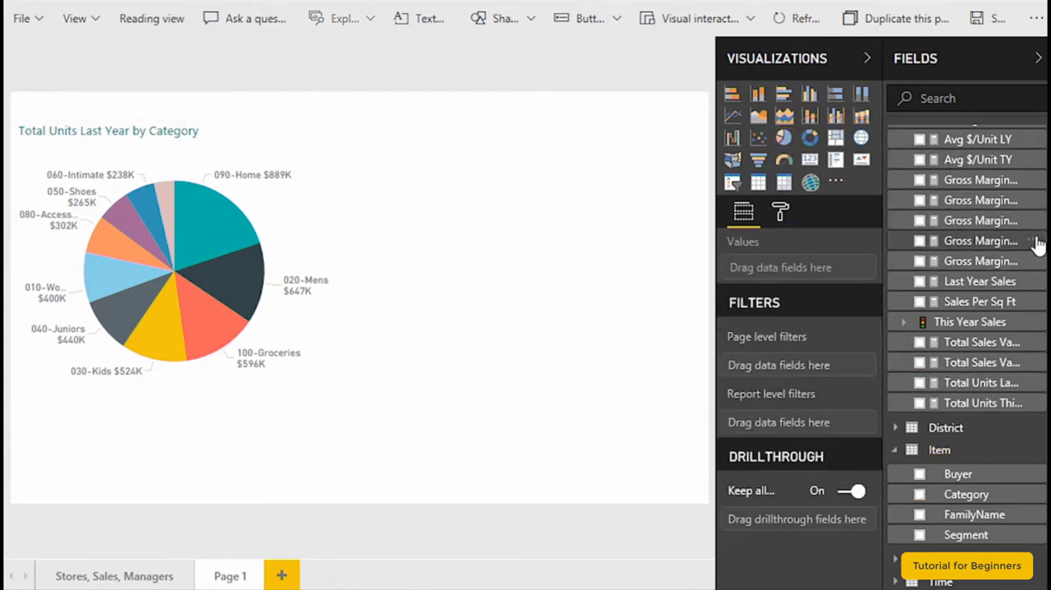
{"action": "scroll", "coordinate": [967, 329], "scroll_direction": "up", "scroll_amount": 2}
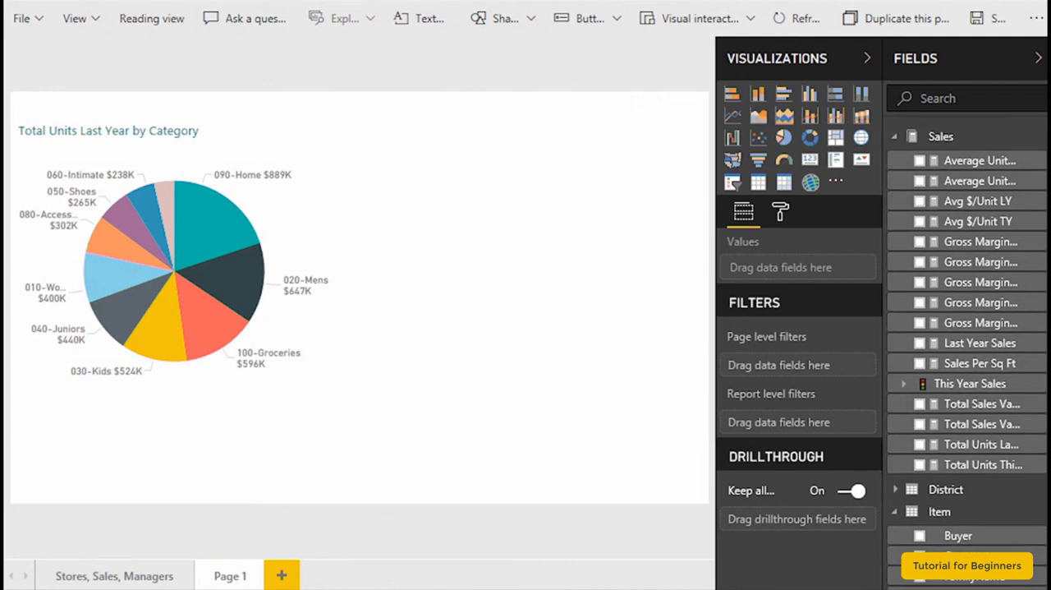
- Add a treemap of Average Unit Price by Category beside the pie chart and shift it slightly toward the pie
{"action": "left_click_drag", "start_coordinate": [977, 167], "coordinate": [575, 179]}
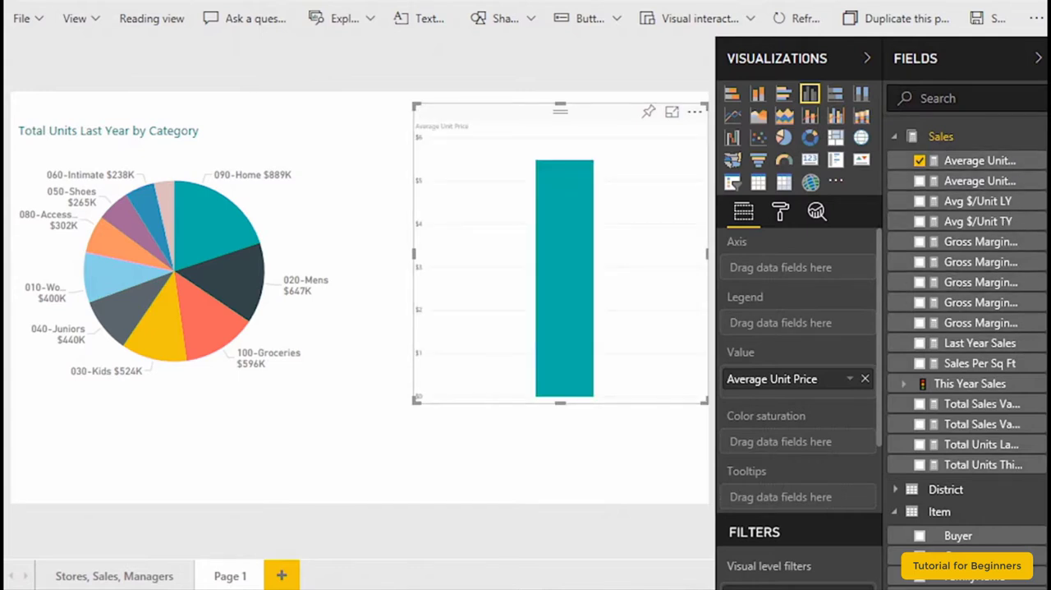
{"action": "scroll", "coordinate": [1042, 271], "scroll_direction": "down", "scroll_amount": 2}
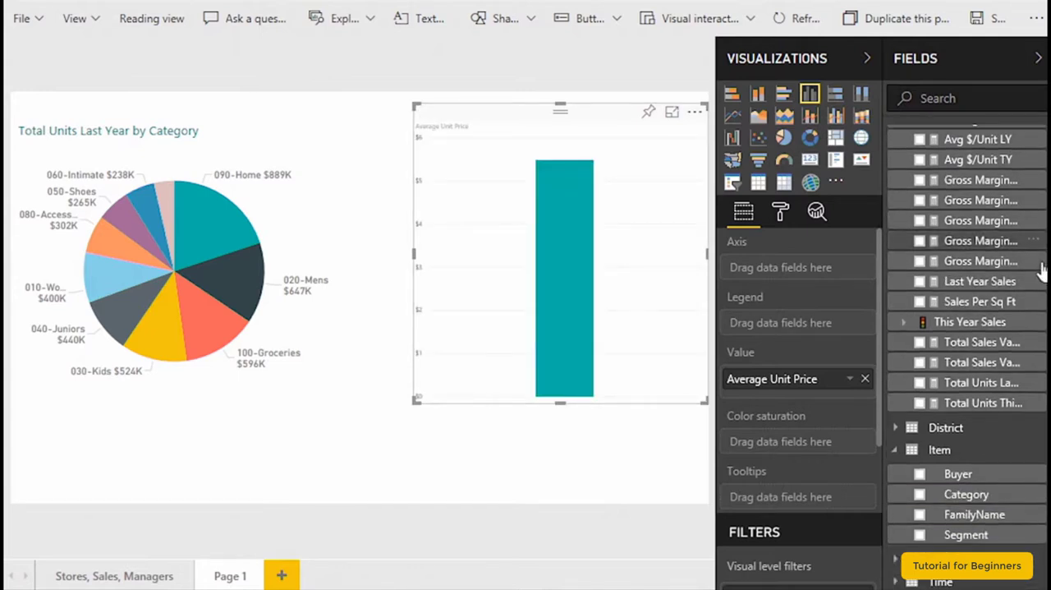
{"action": "left_click", "coordinate": [919, 495]}
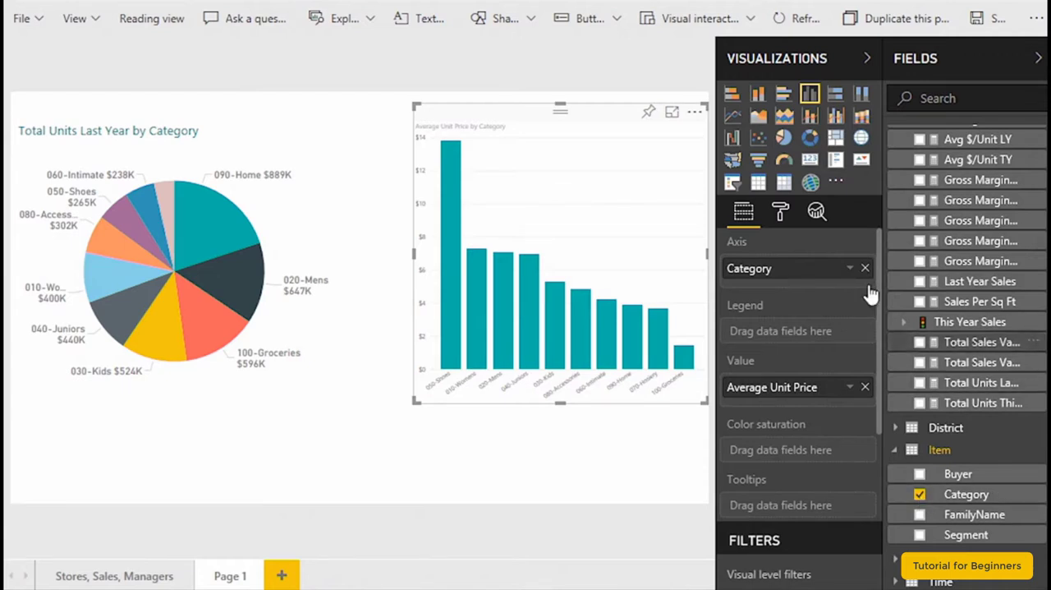
{"action": "left_click", "coordinate": [836, 151]}
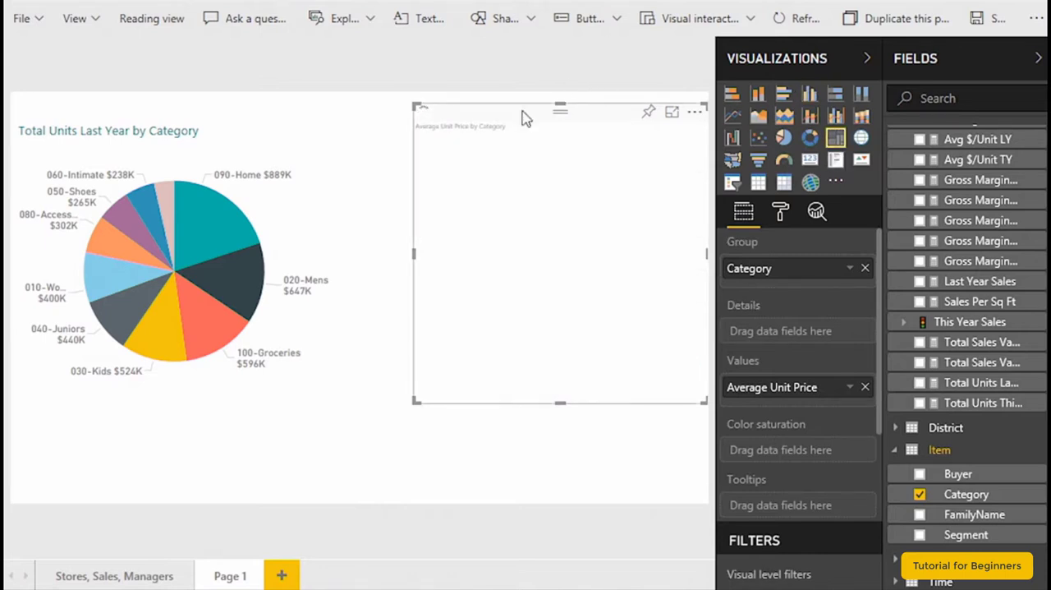
{"action": "left_click_drag", "start_coordinate": [526, 115], "coordinate": [484, 120]}
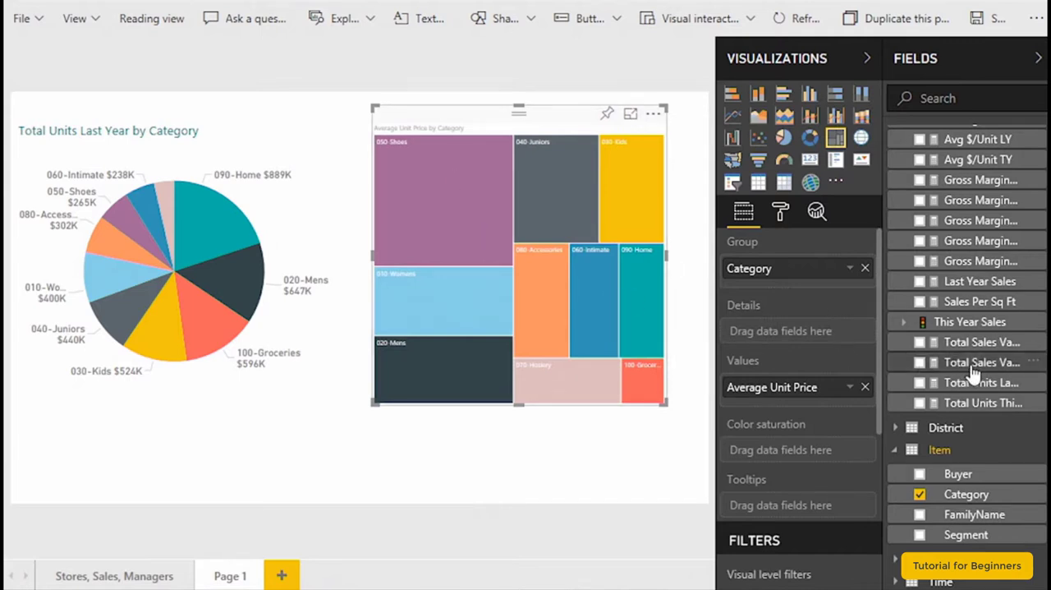
- Add Buyer as the treemap's details, and remove and restore its Category grouping to compare the views
{"action": "left_click", "coordinate": [919, 476]}
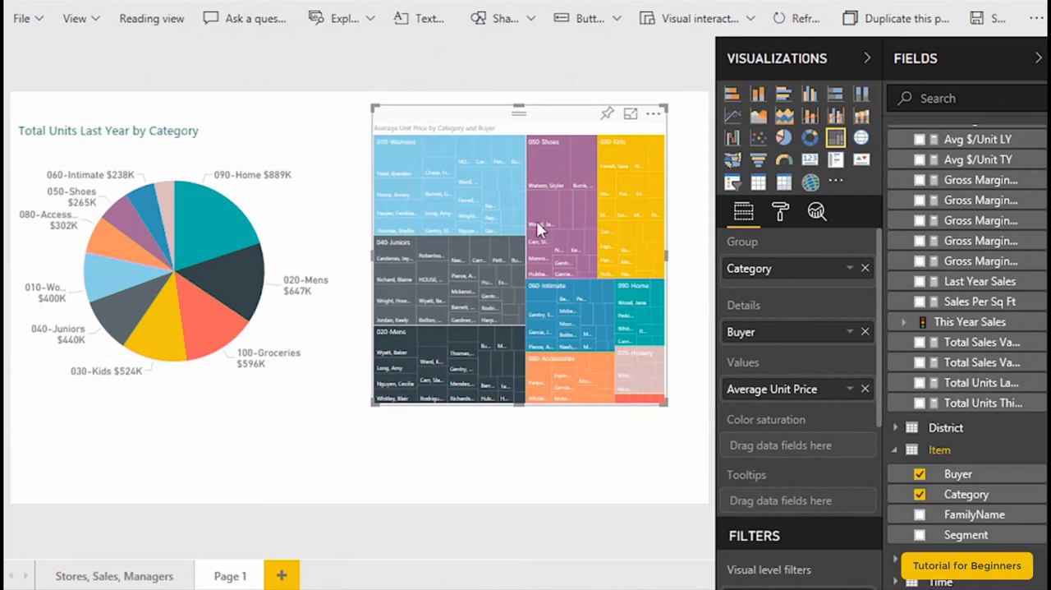
{"action": "mouse_move", "coordinate": [440, 189]}
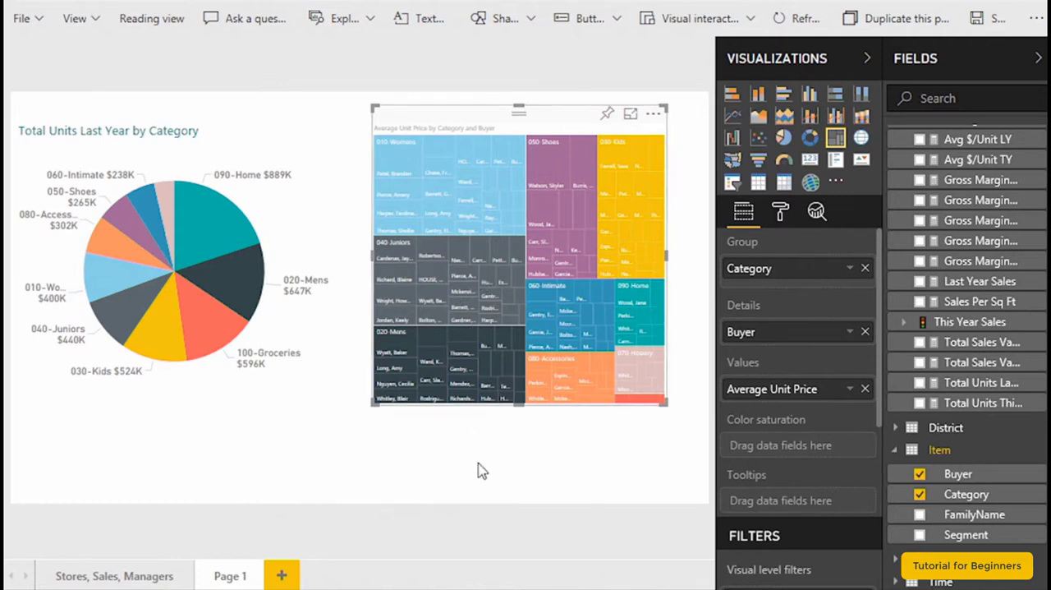
{"action": "left_click", "coordinate": [920, 494]}
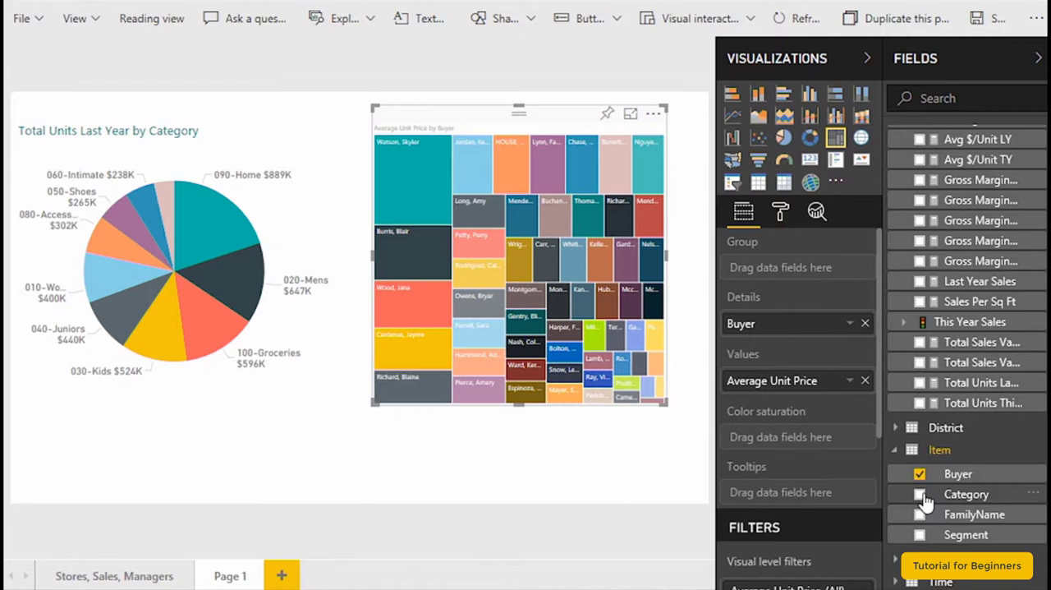
{"action": "left_click", "coordinate": [920, 495]}
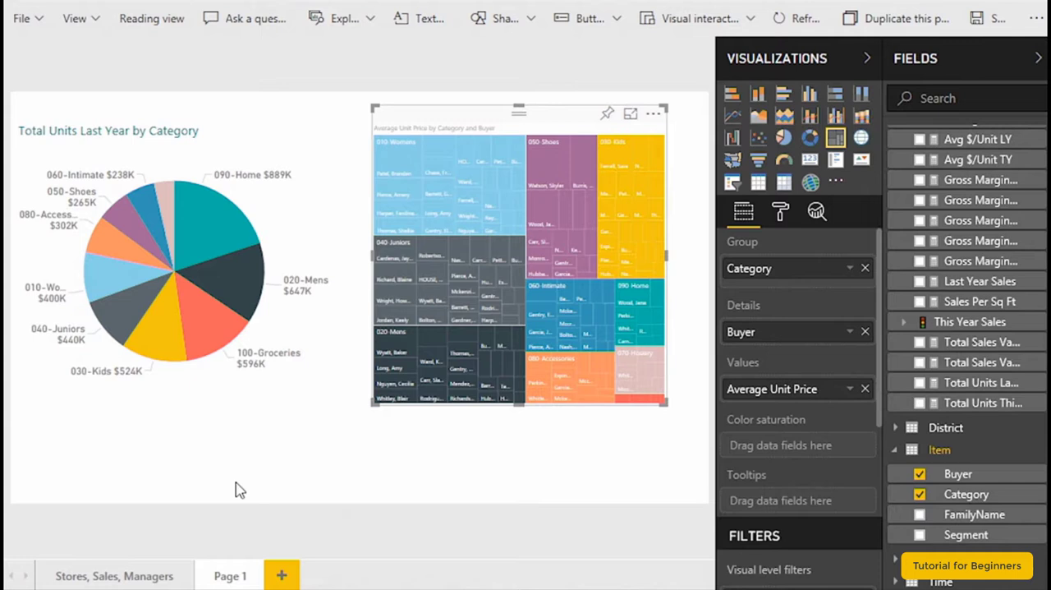
- Rename the report page Page 1 as Category
{"action": "double_click", "coordinate": [224, 575]}
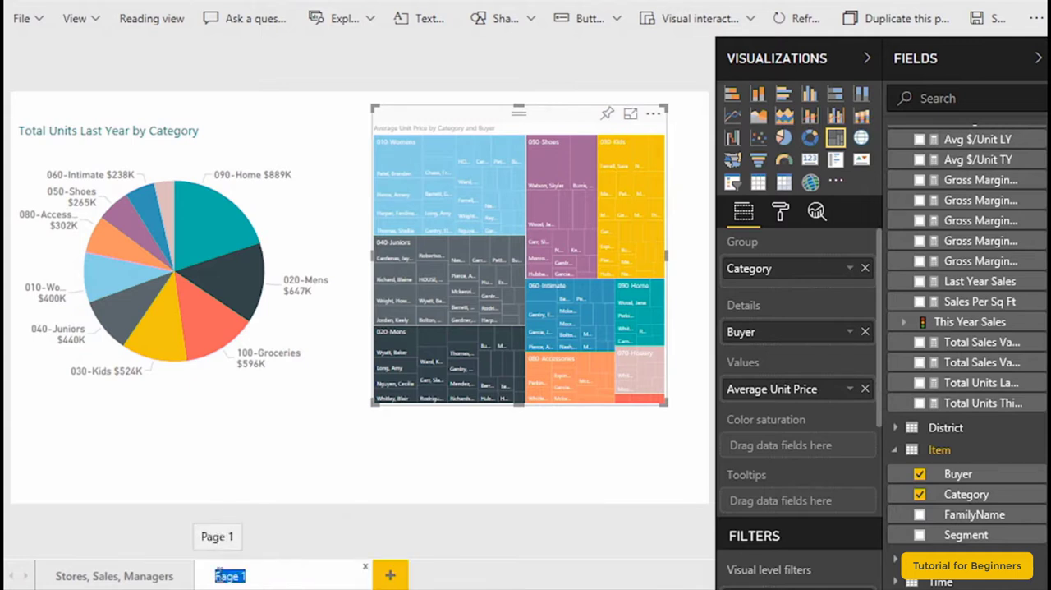
{"action": "type", "text": "Categ"}
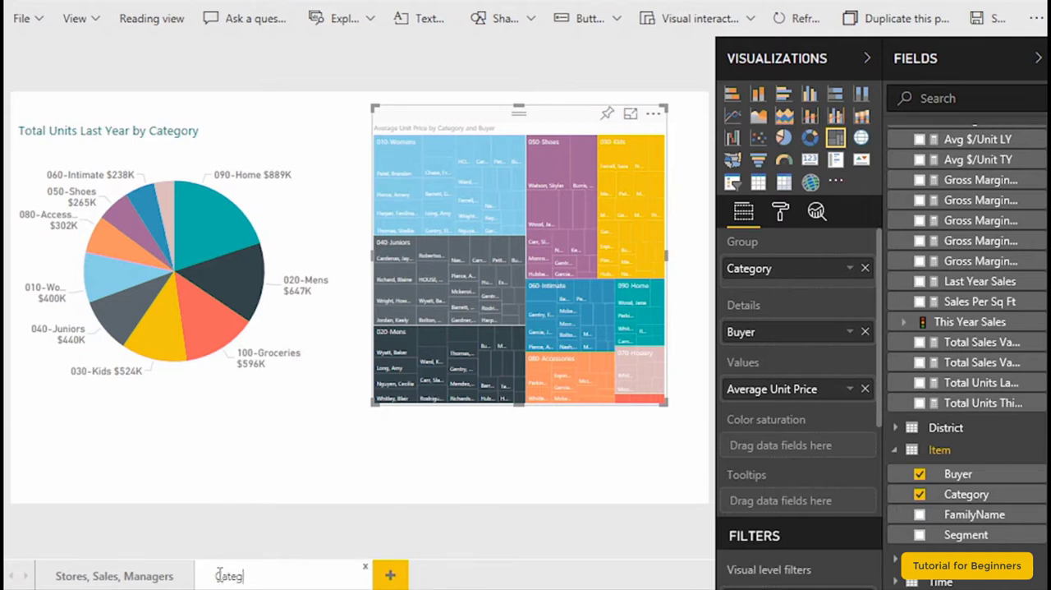
{"action": "type", "text": "ory"}
{"action": "key", "text": "Return"}
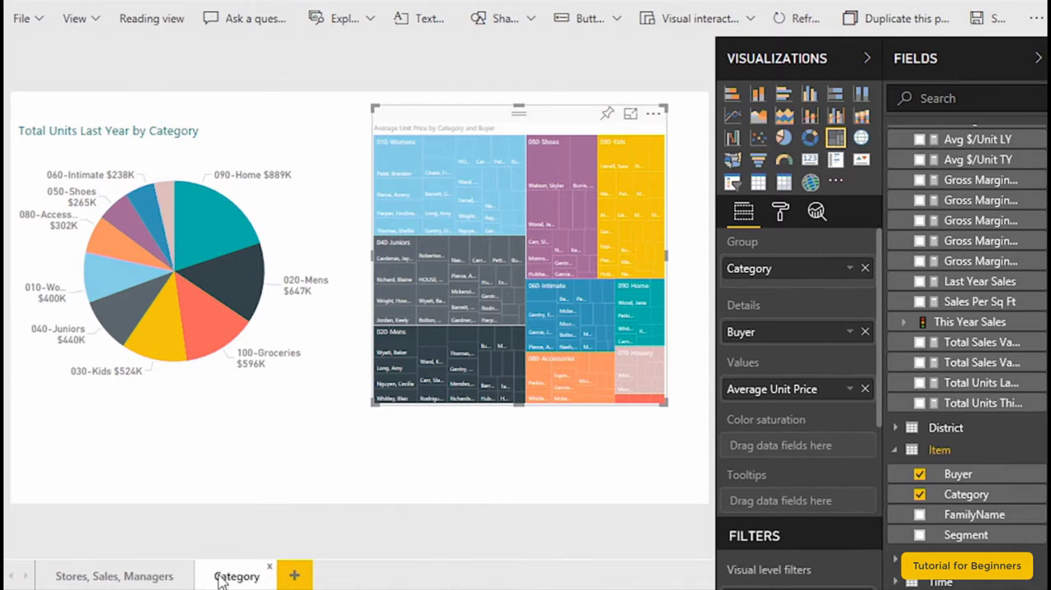